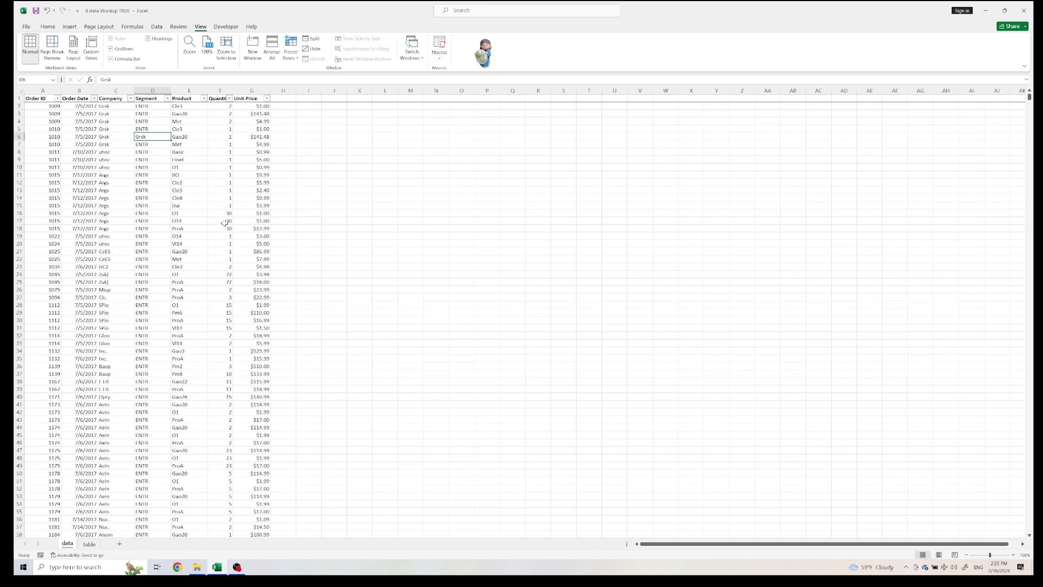
Step: Create a PivotTable from the order data range on a new worksheet
{"action": "left_click", "coordinate": [167, 192]}
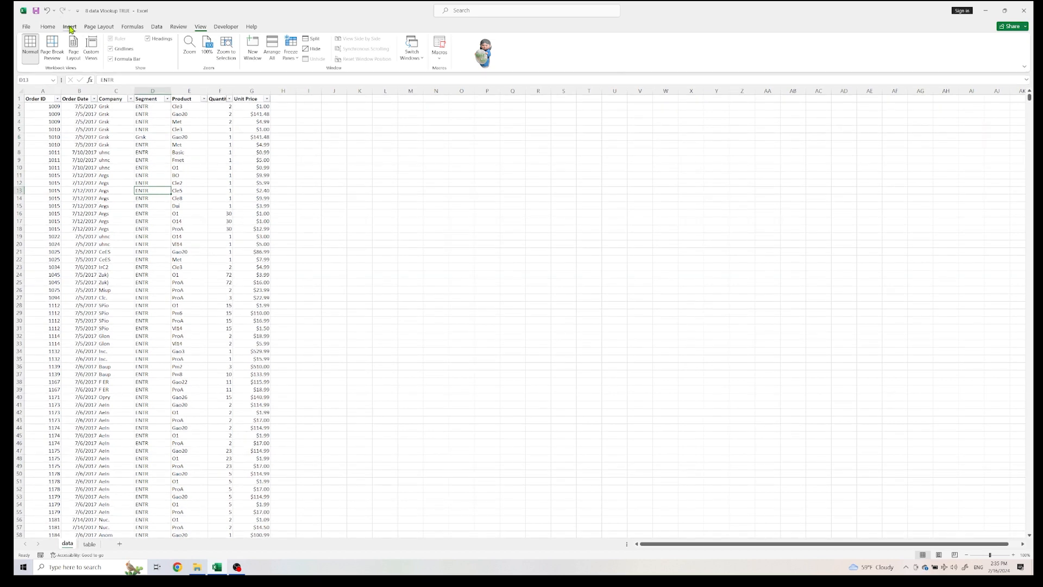
{"action": "left_click", "coordinate": [69, 26]}
{"action": "left_click", "coordinate": [32, 54]}
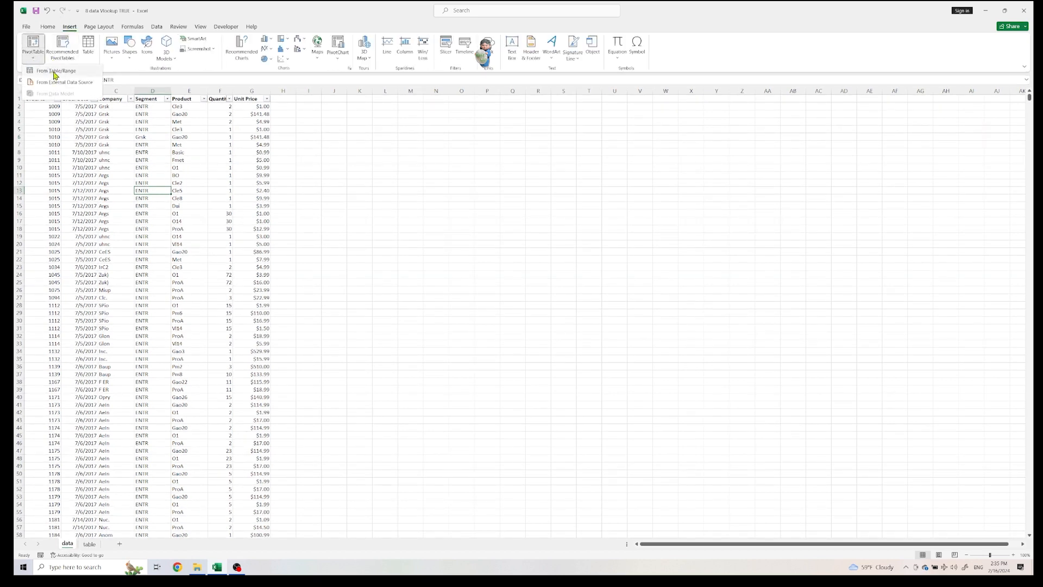
{"action": "left_click", "coordinate": [41, 73]}
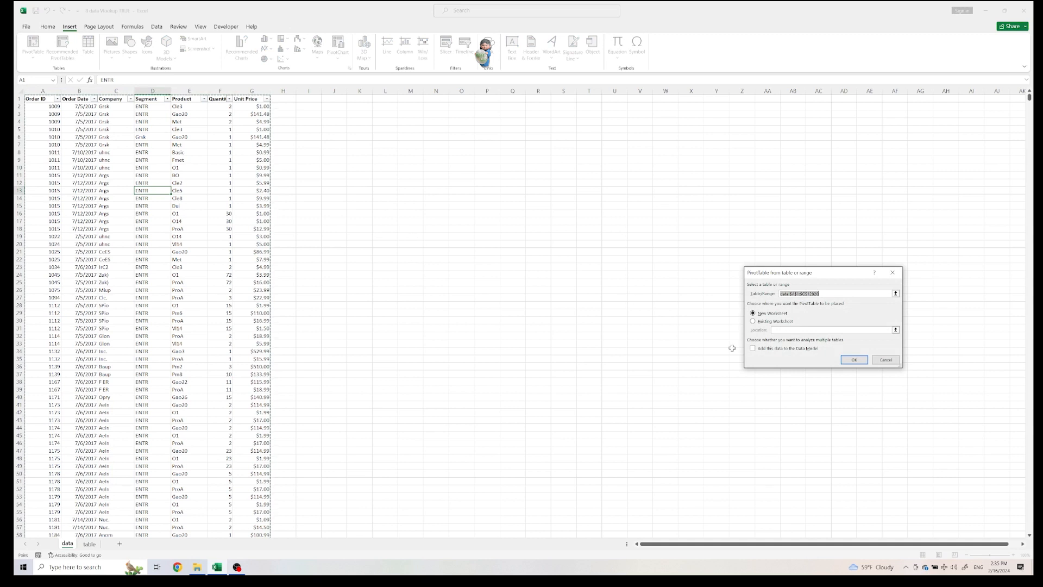
{"action": "left_click", "coordinate": [854, 361]}
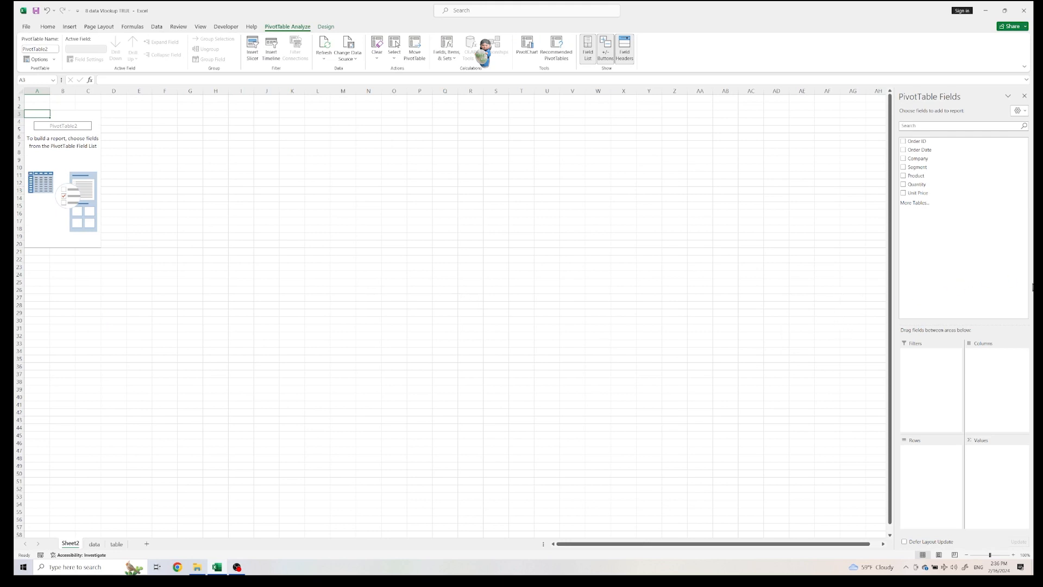
Step: Add the Product, Quantity and Company fields, in that order, as row fields of the PivotTable
{"action": "left_click_drag", "start_coordinate": [937, 176], "coordinate": [930, 459]}
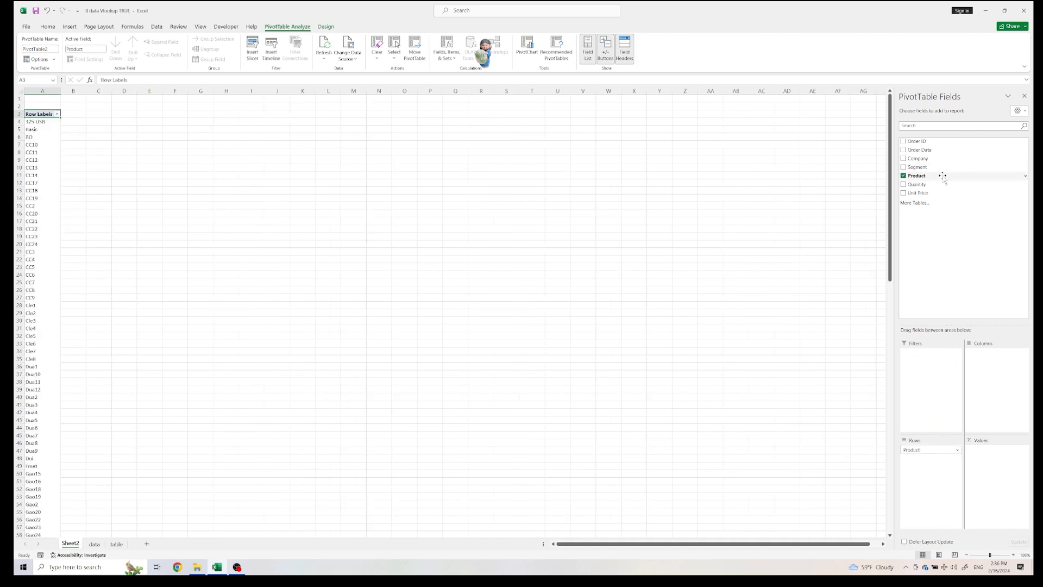
{"action": "left_click_drag", "start_coordinate": [946, 186], "coordinate": [946, 459]}
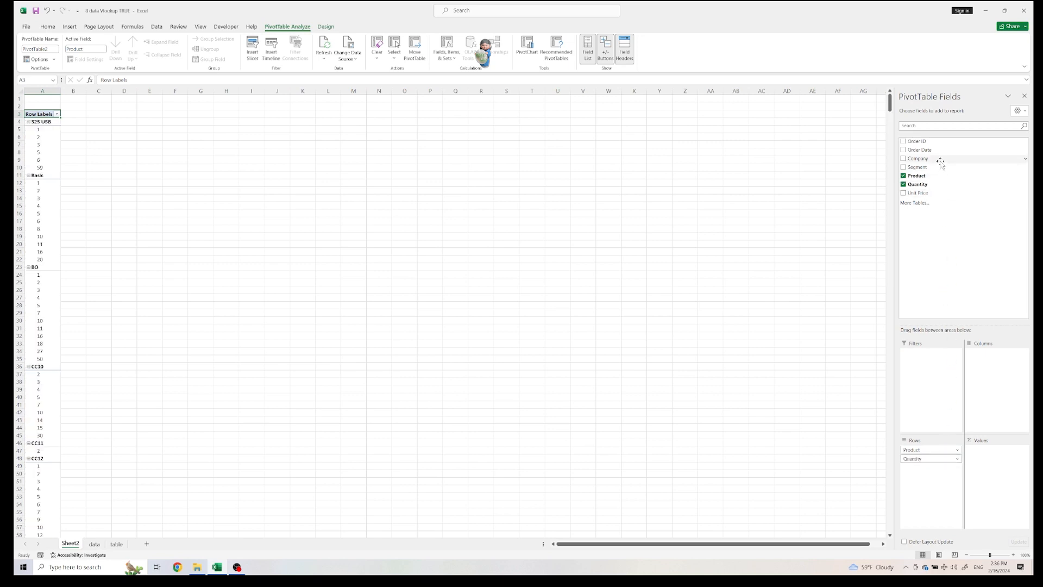
{"action": "left_click_drag", "start_coordinate": [939, 158], "coordinate": [936, 482]}
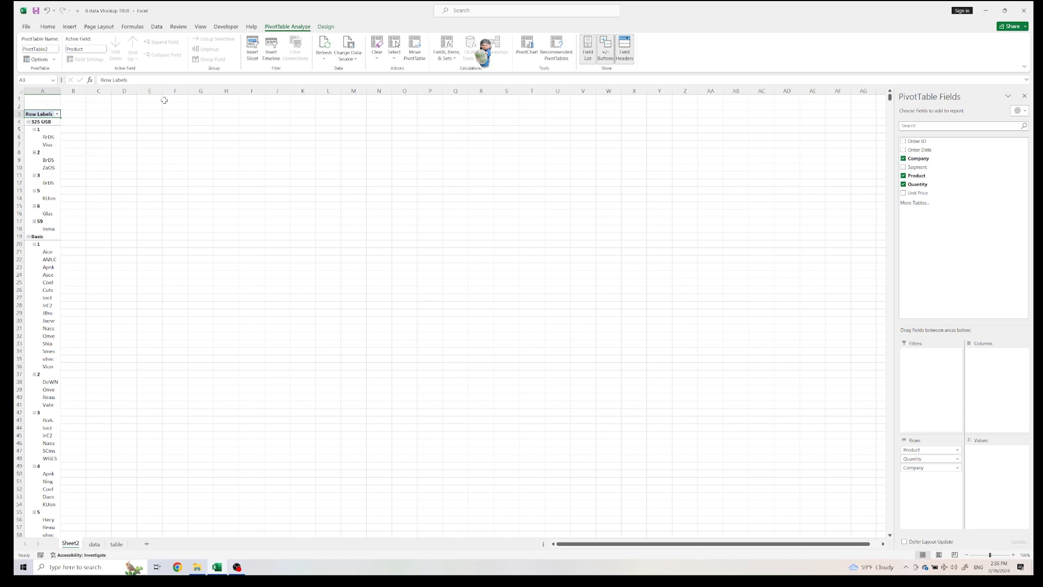
Step: Show the PivotTable in tabular form with all item labels repeated, and widen the Quantity column
{"action": "left_click", "coordinate": [325, 27]}
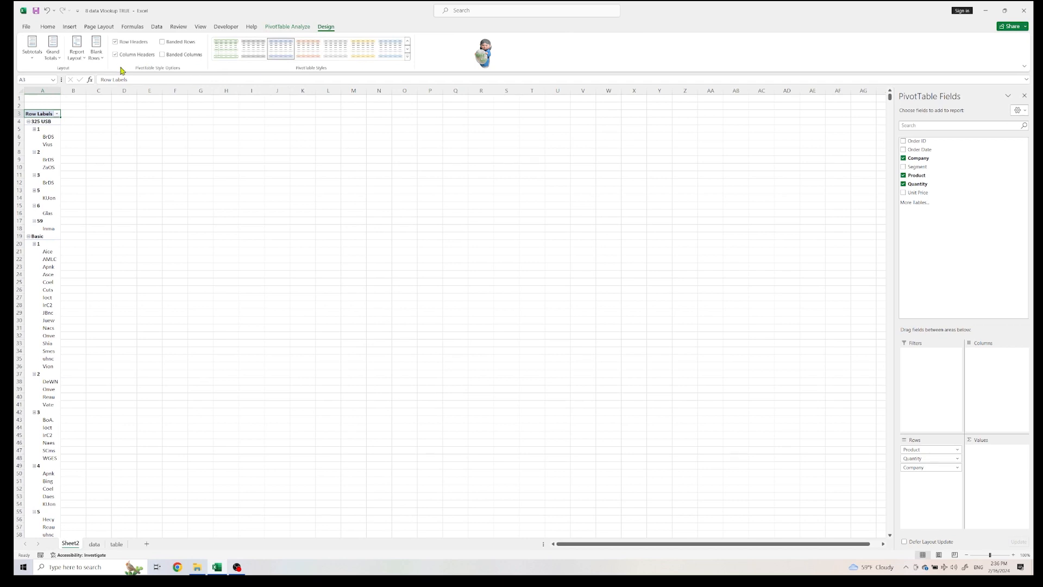
{"action": "left_click", "coordinate": [77, 55]}
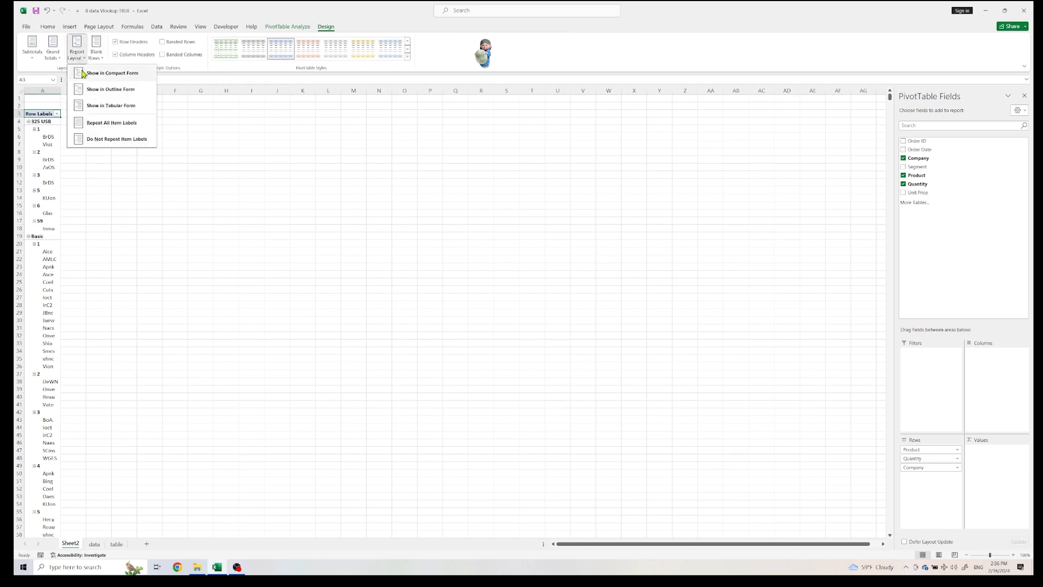
{"action": "left_click", "coordinate": [120, 107]}
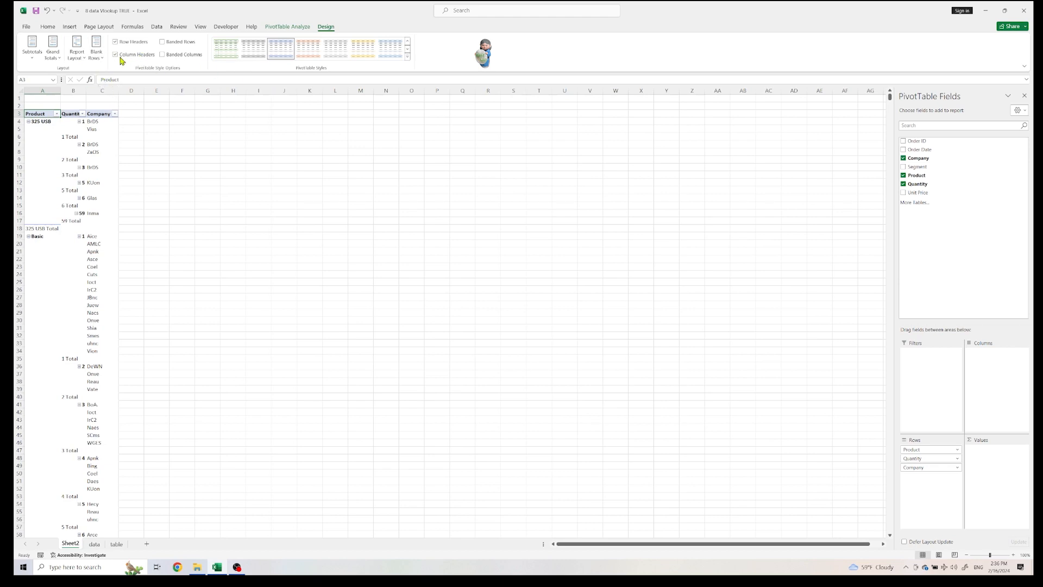
{"action": "left_click", "coordinate": [77, 53]}
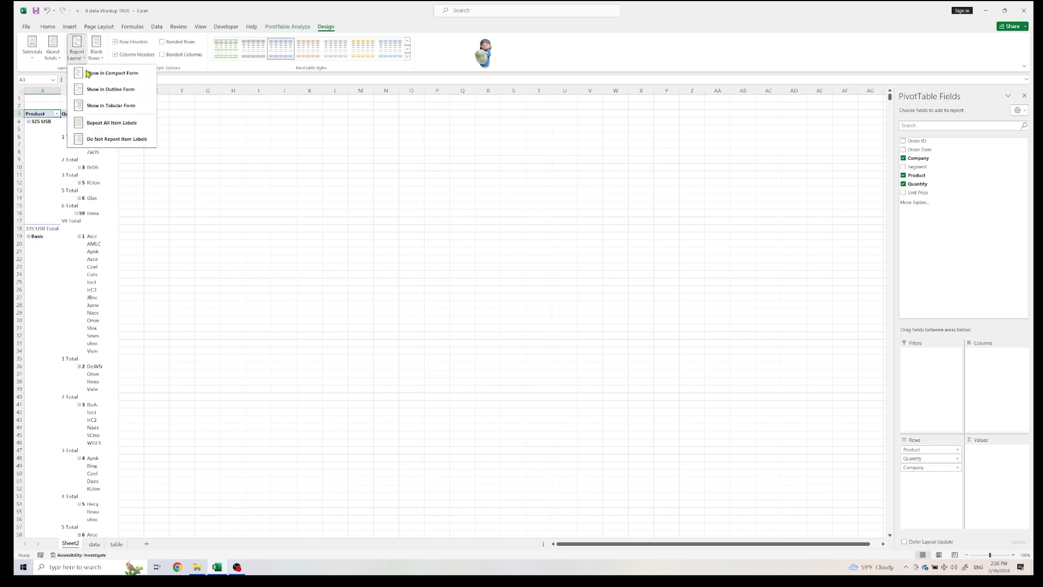
{"action": "left_click", "coordinate": [120, 124]}
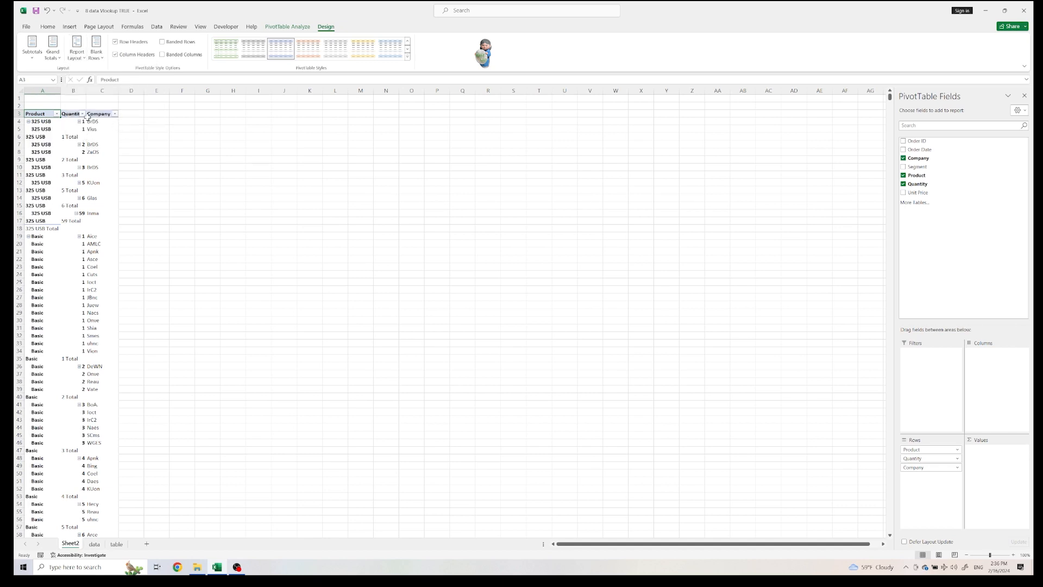
{"action": "left_click_drag", "start_coordinate": [86, 90], "coordinate": [102, 90]}
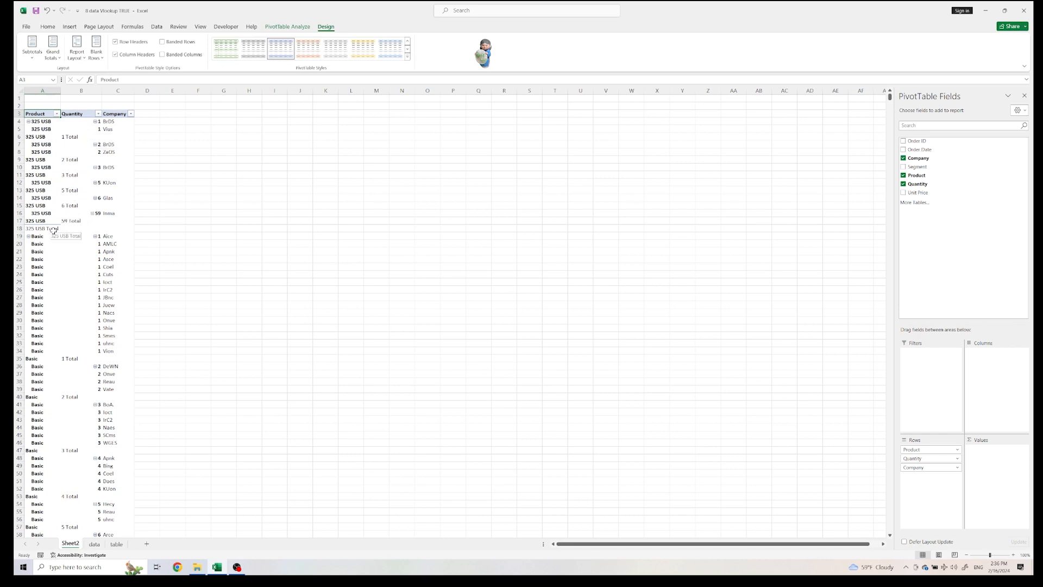
Step: Add Unit Price as a value field, summarized by Average and formatted as Currency with 2 decimal places
{"action": "left_click", "coordinate": [22, 229]}
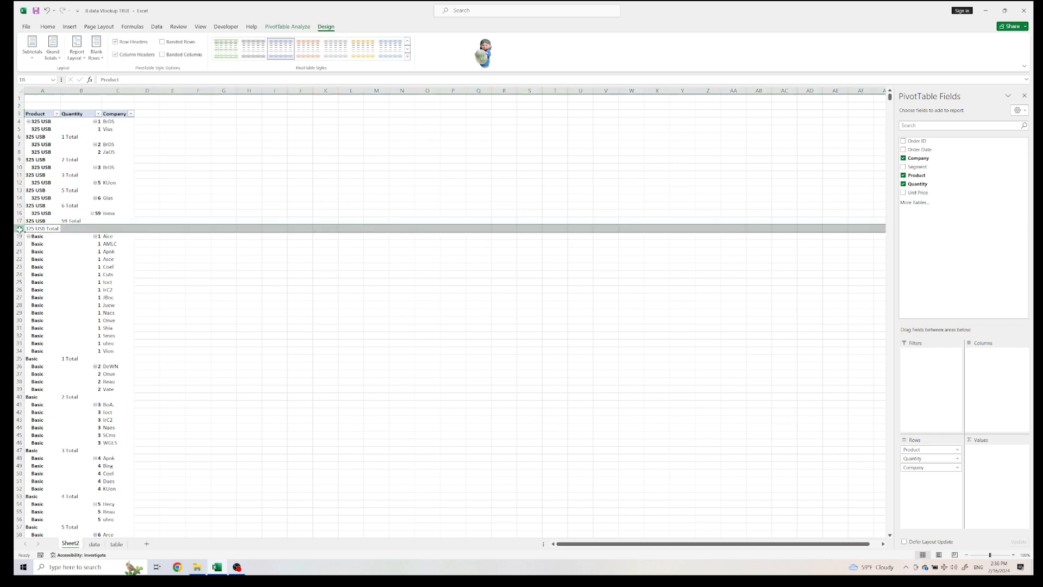
{"action": "left_click_drag", "start_coordinate": [574, 228], "coordinate": [1000, 468]}
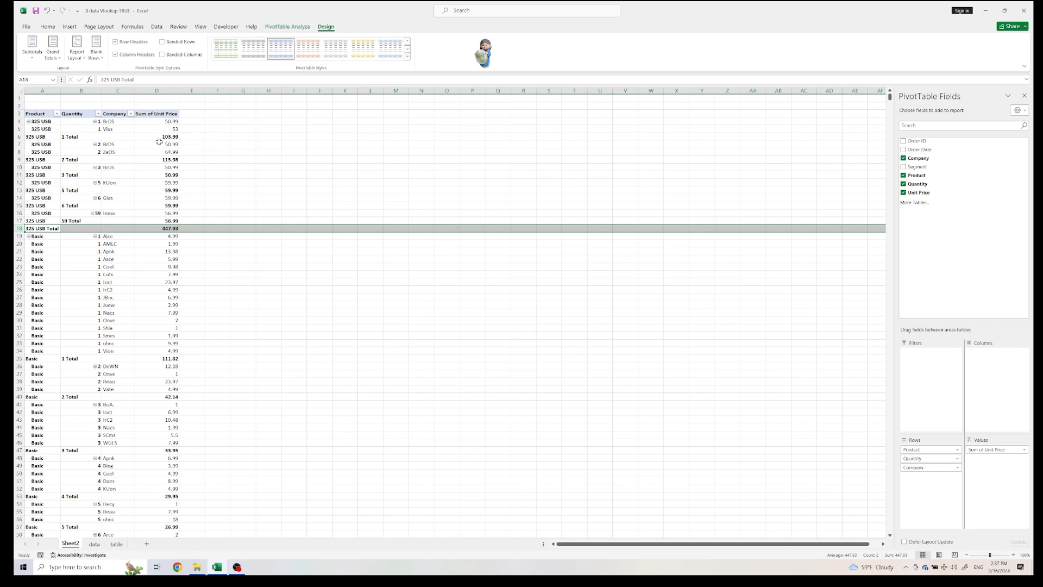
{"action": "left_click", "coordinate": [1023, 450]}
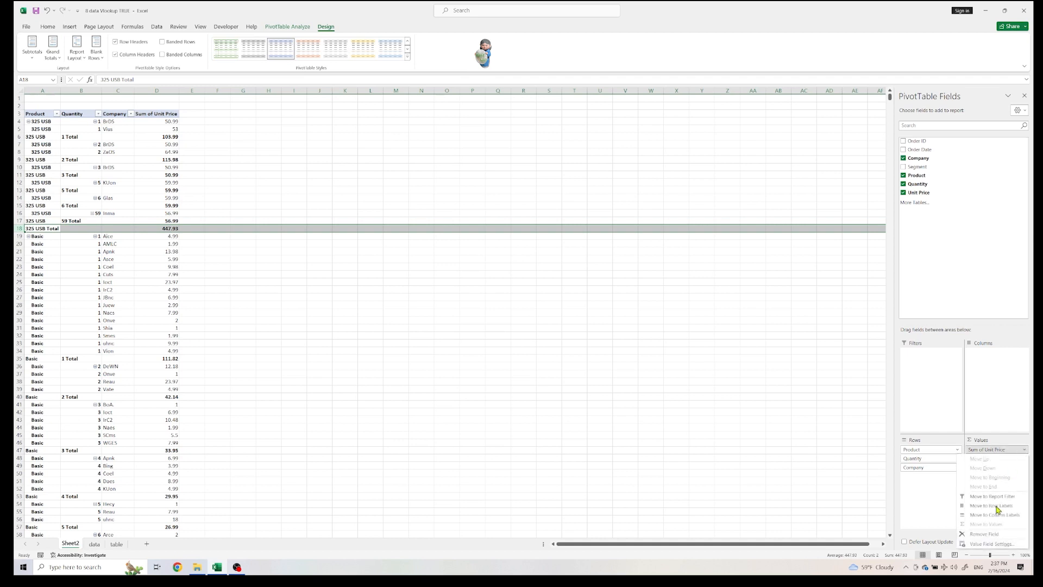
{"action": "left_click", "coordinate": [995, 545]}
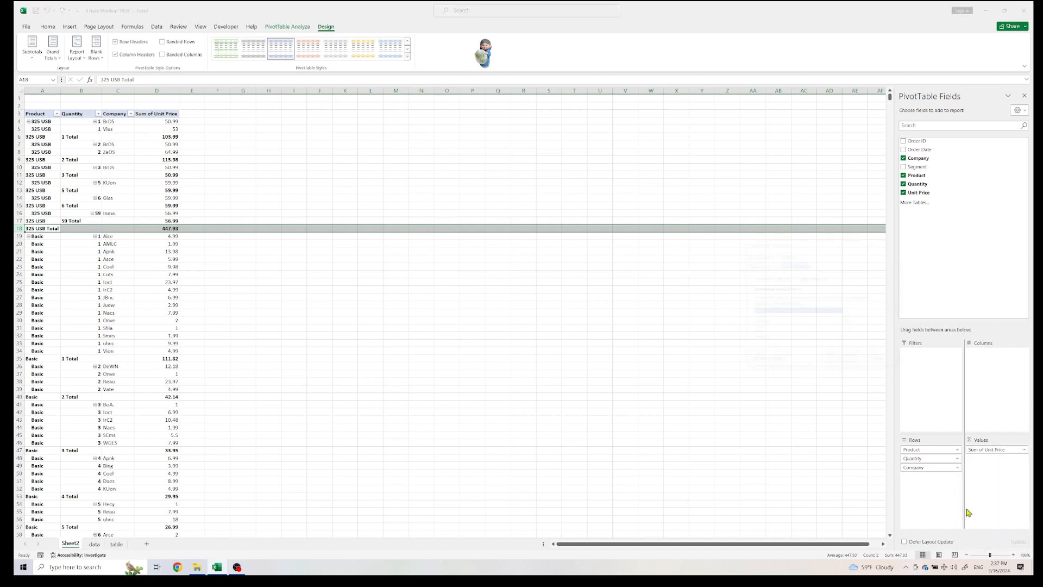
{"action": "left_click", "coordinate": [773, 329]}
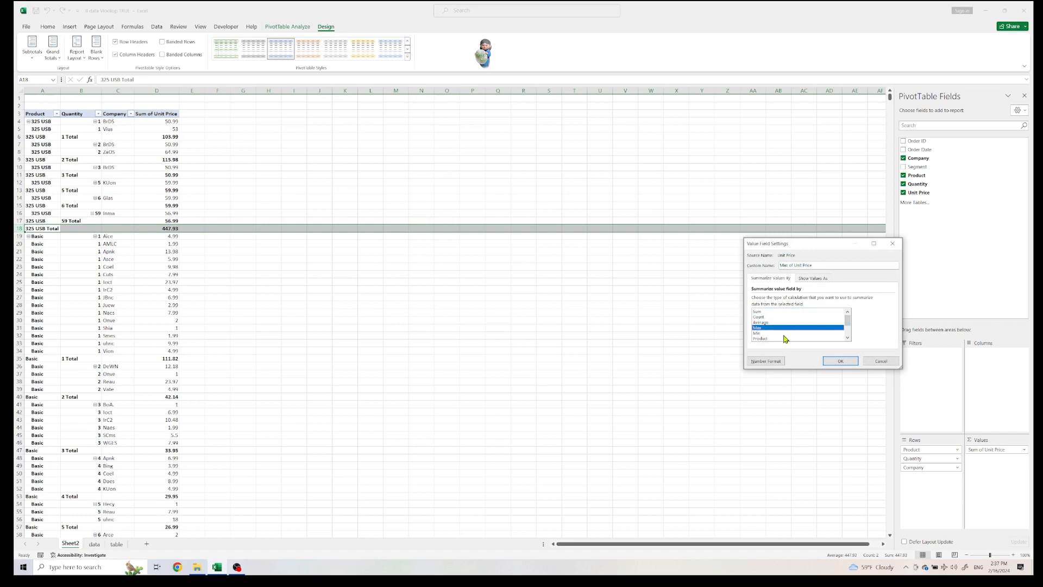
{"action": "left_click", "coordinate": [780, 323]}
{"action": "left_click", "coordinate": [775, 362]}
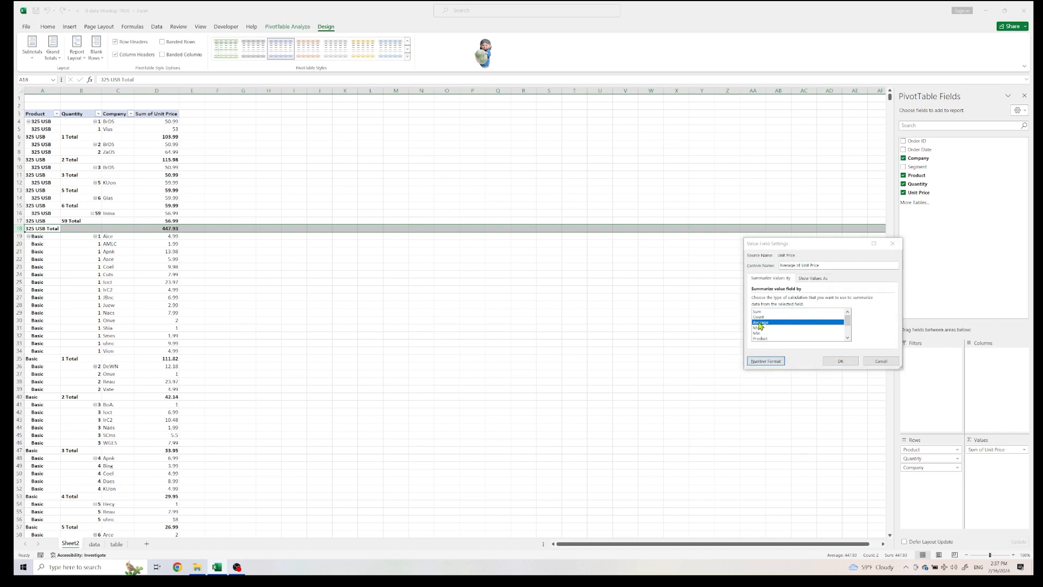
{"action": "left_click", "coordinate": [770, 252]}
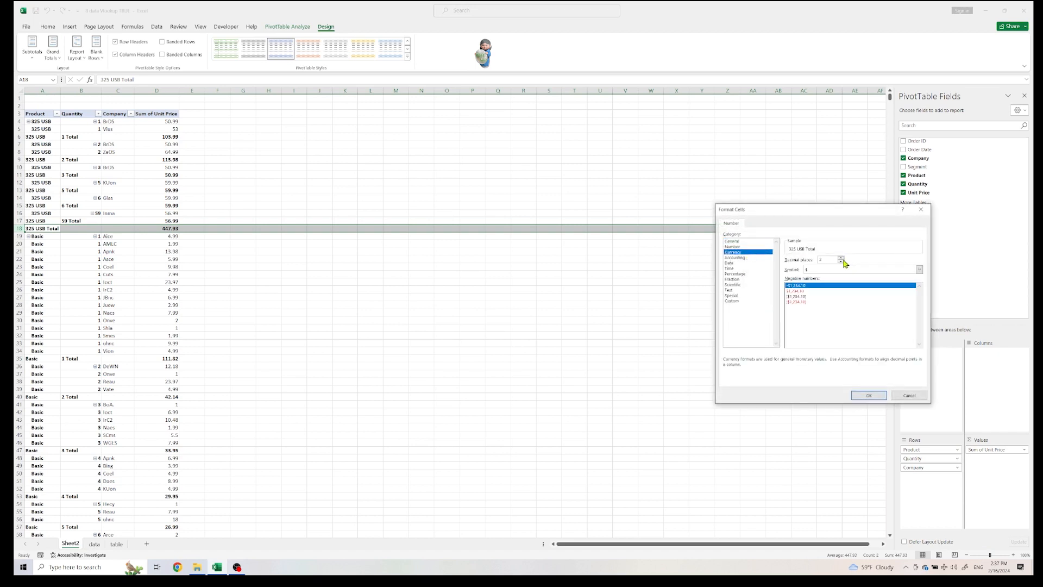
{"action": "left_click", "coordinate": [876, 395]}
{"action": "left_click", "coordinate": [849, 360]}
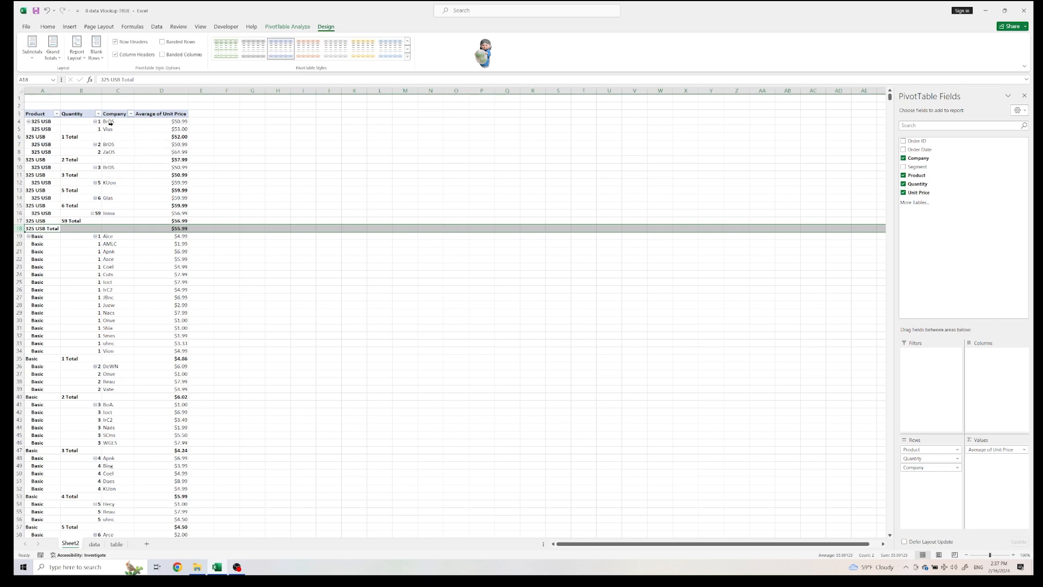
Step: Group the Quantity row field into intervals of 10, starting at 1
{"action": "left_click", "coordinate": [81, 114]}
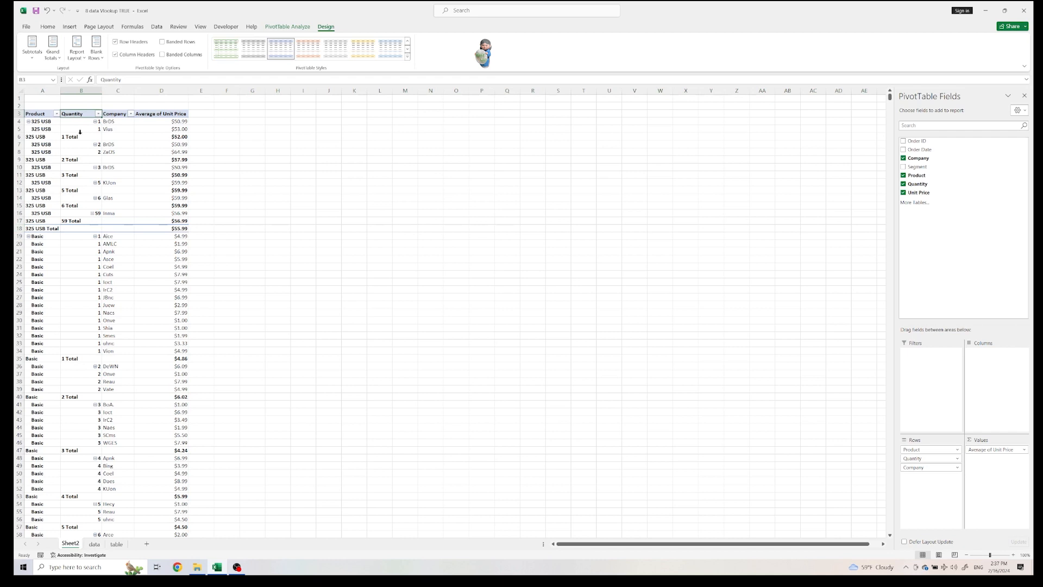
{"action": "right_click", "coordinate": [76, 129]}
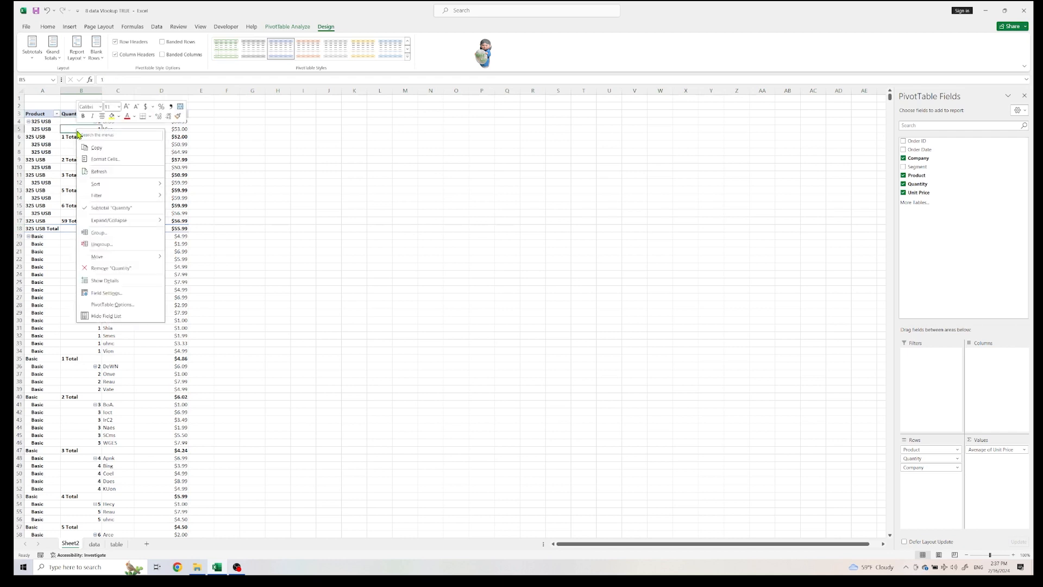
{"action": "left_click", "coordinate": [127, 232]}
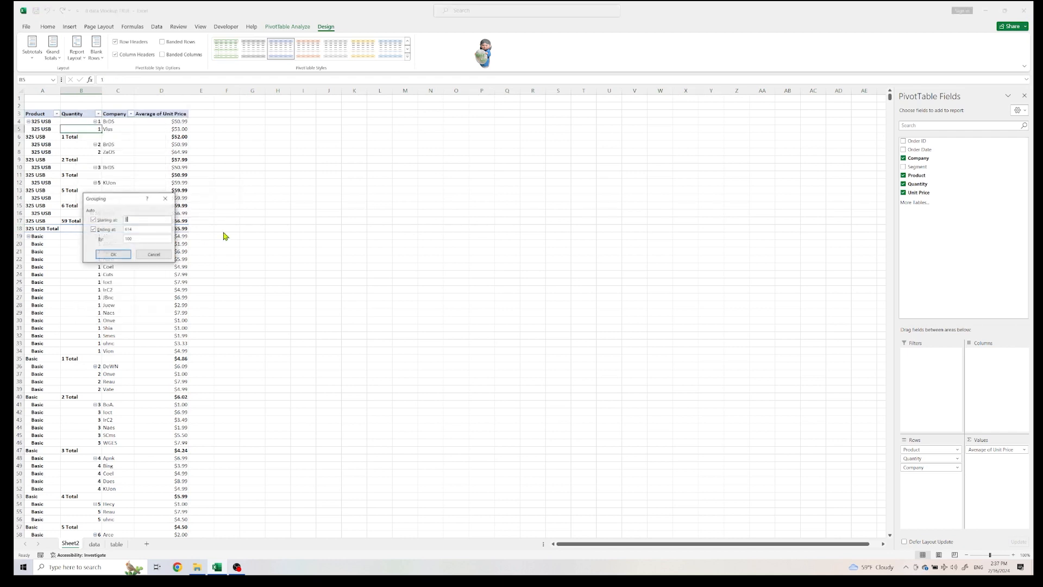
{"action": "left_click_drag", "start_coordinate": [131, 200], "coordinate": [263, 194]}
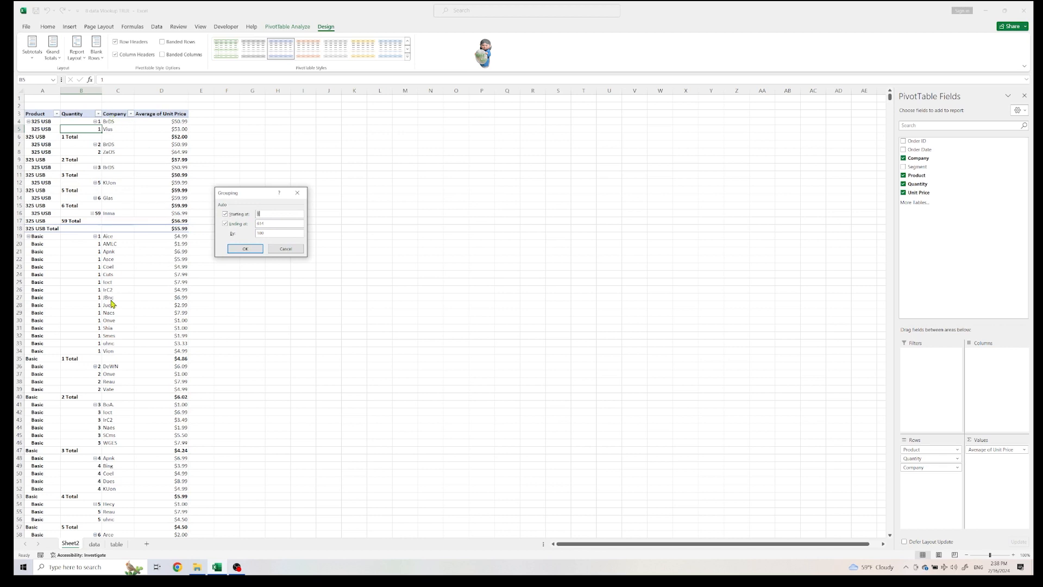
{"action": "double_click", "coordinate": [260, 233]}
{"action": "left_click", "coordinate": [246, 249]}
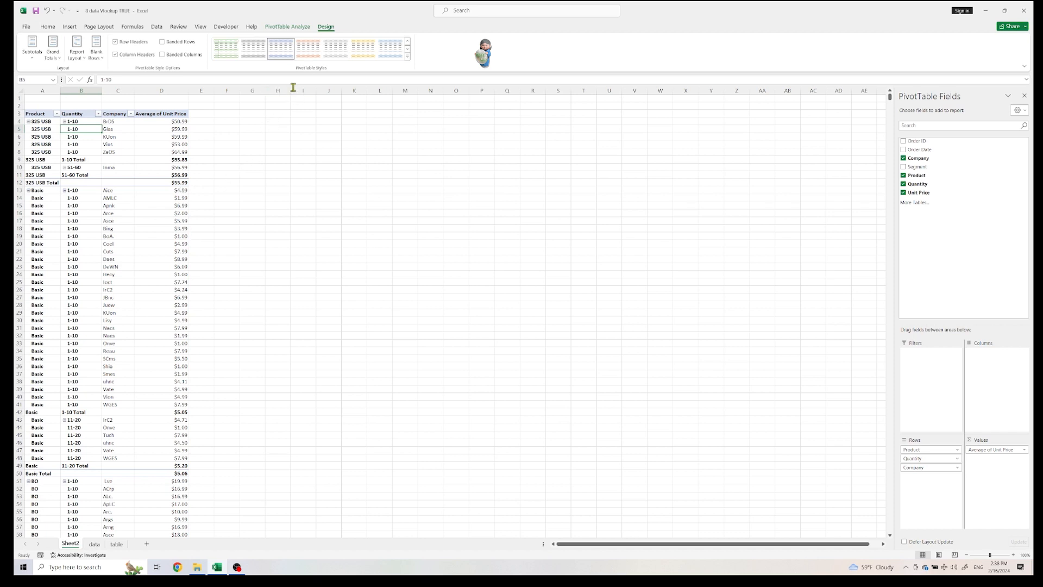
Step: Apply a blue PivotTable style with a dark blue header row and shaded Product and Quantity columns
{"action": "left_click", "coordinate": [407, 57]}
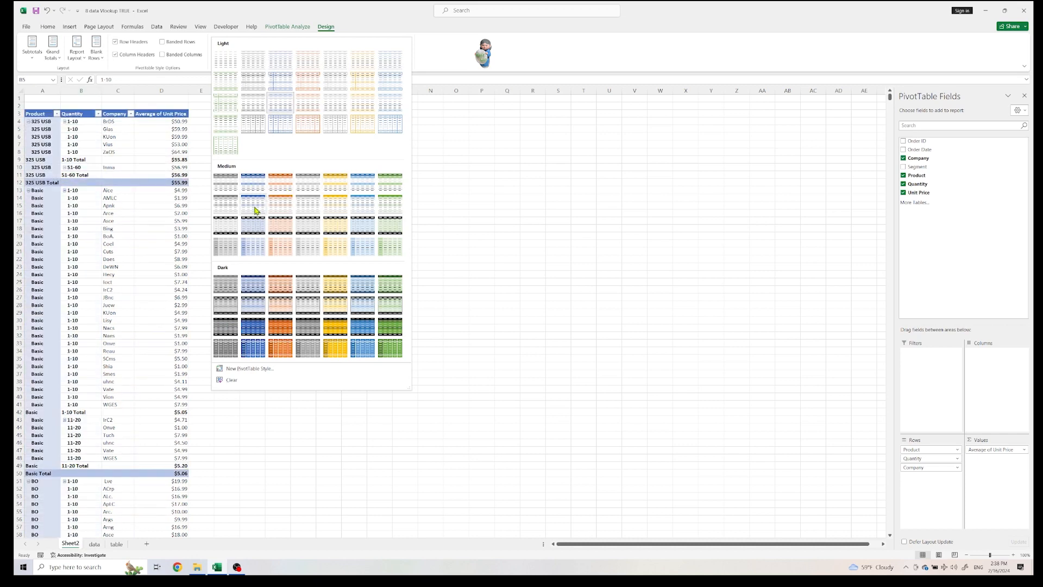
{"action": "left_click", "coordinate": [253, 184]}
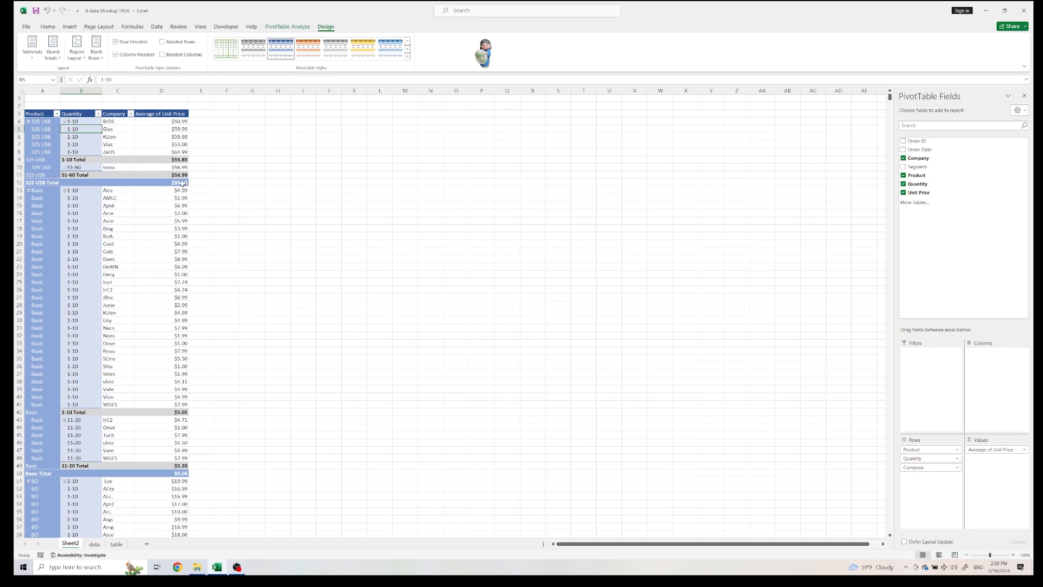
{"action": "mouse_move", "coordinate": [183, 184]}
Step: Review the empty column H beside the order data and the Tier Table on the table sheet
{"action": "left_click", "coordinate": [95, 544]}
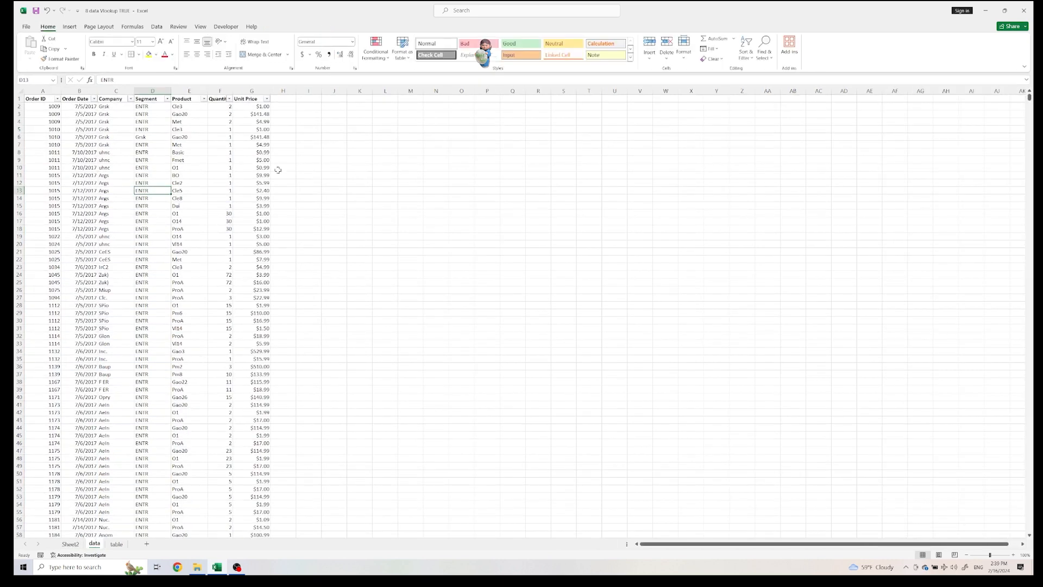
{"action": "left_click", "coordinate": [286, 90]}
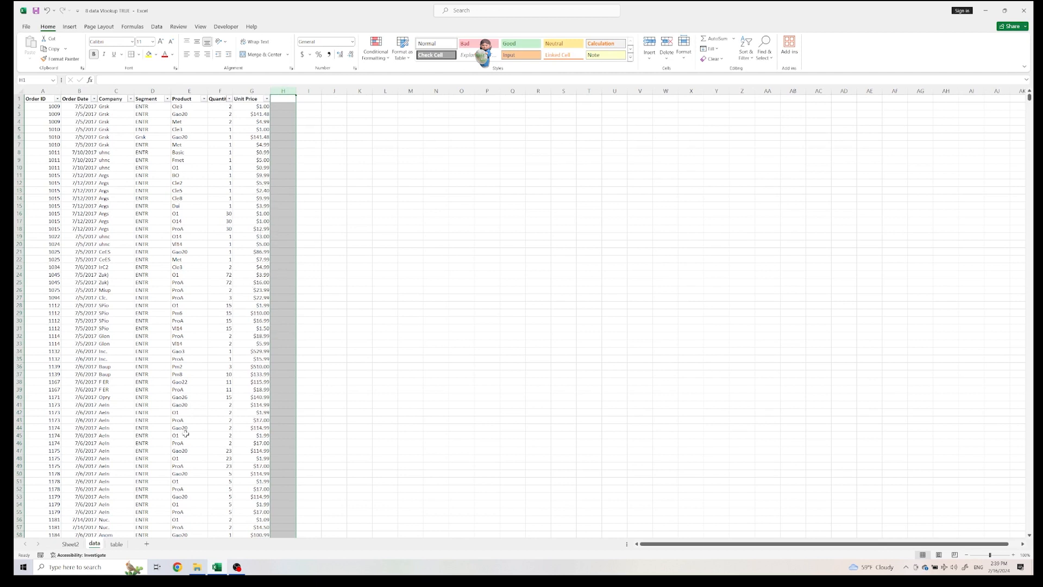
{"action": "left_click", "coordinate": [116, 544]}
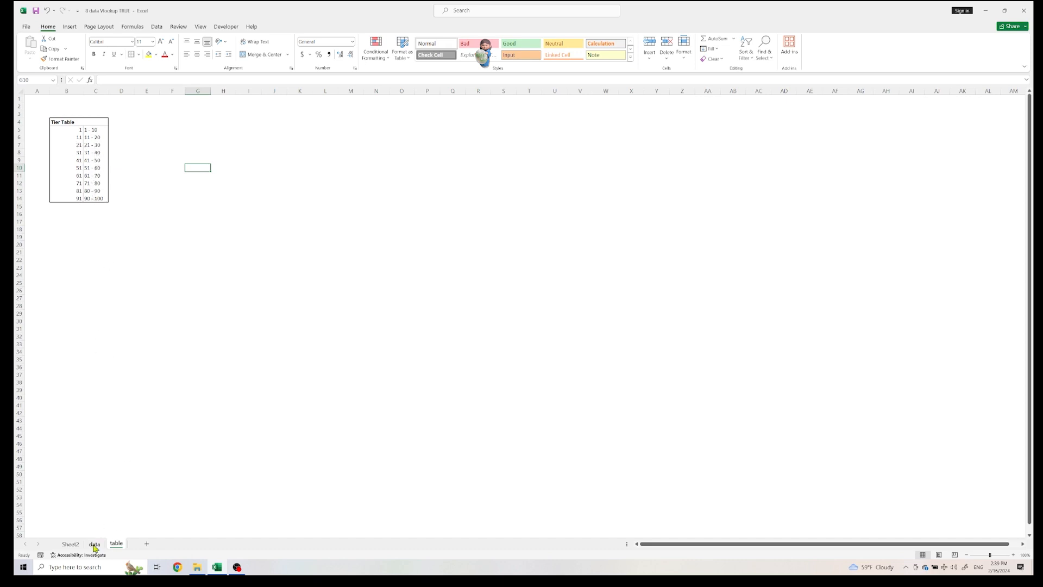
Step: Rename the PivotTable's worksheet as pivot, check the table sheet and return to the data sheet
{"action": "left_click", "coordinate": [71, 544]}
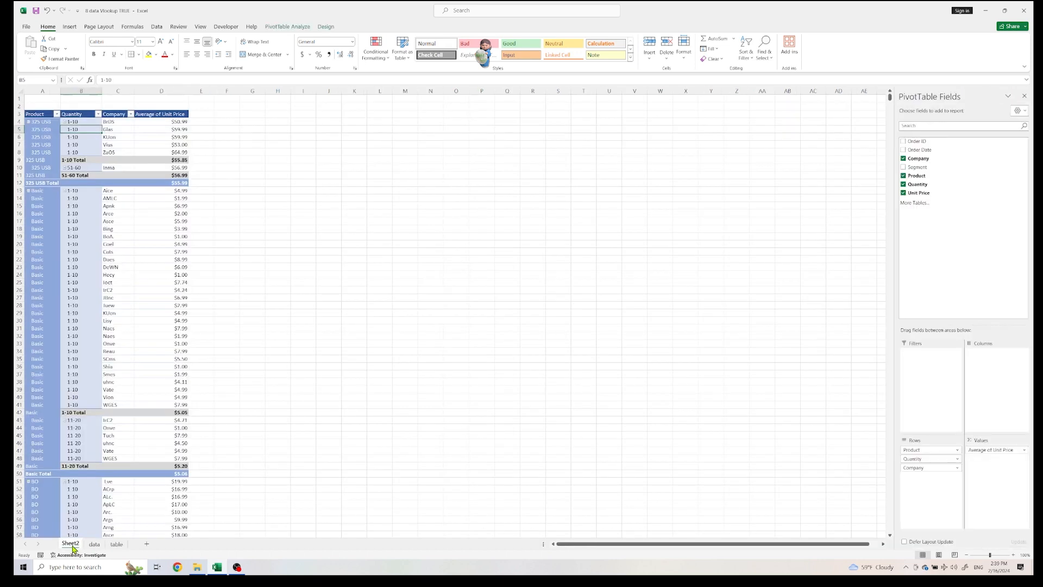
{"action": "double_click", "coordinate": [71, 545]}
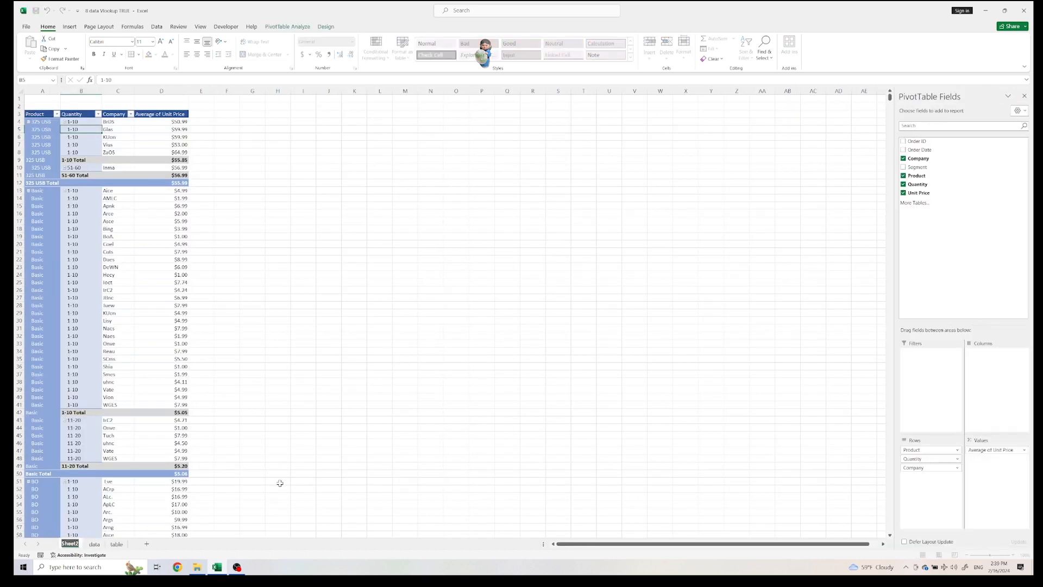
{"action": "type", "text": "pivot"}
{"action": "left_click", "coordinate": [113, 544]}
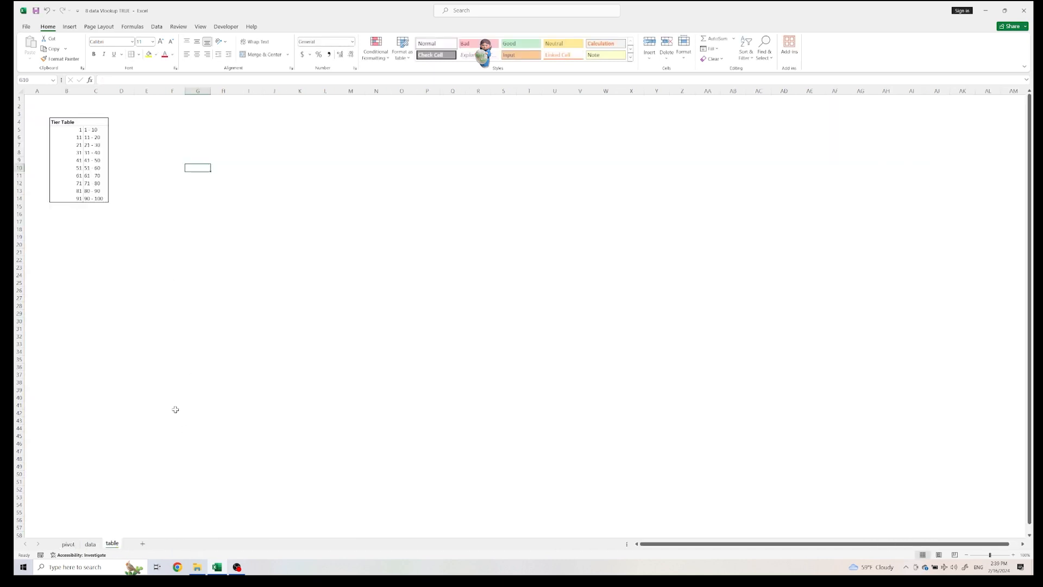
{"action": "left_click", "coordinate": [87, 545]}
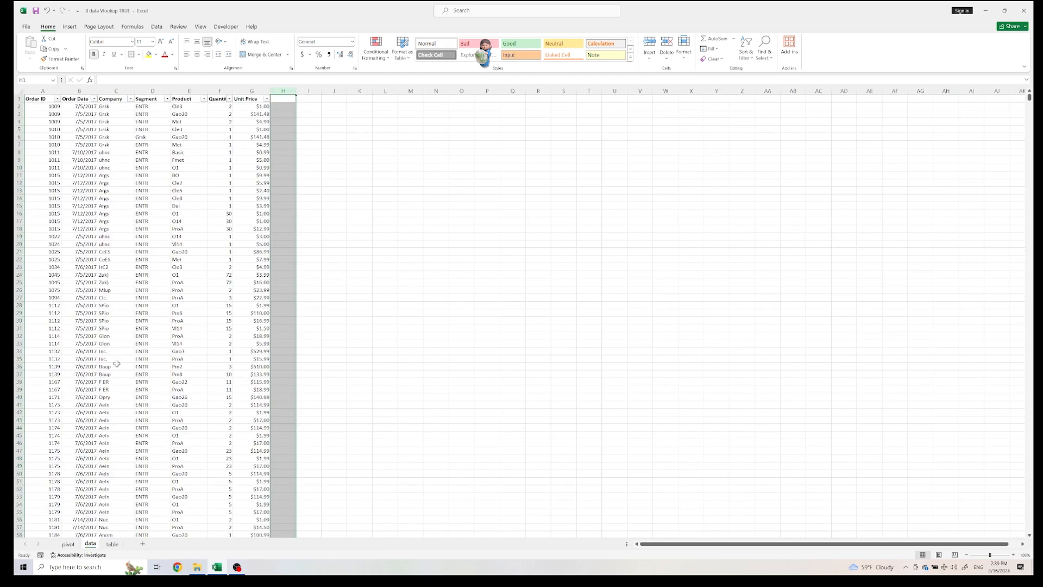
Step: Enter the header Tier in cell H1, beside Unit Price on the data sheet
{"action": "left_click", "coordinate": [283, 98]}
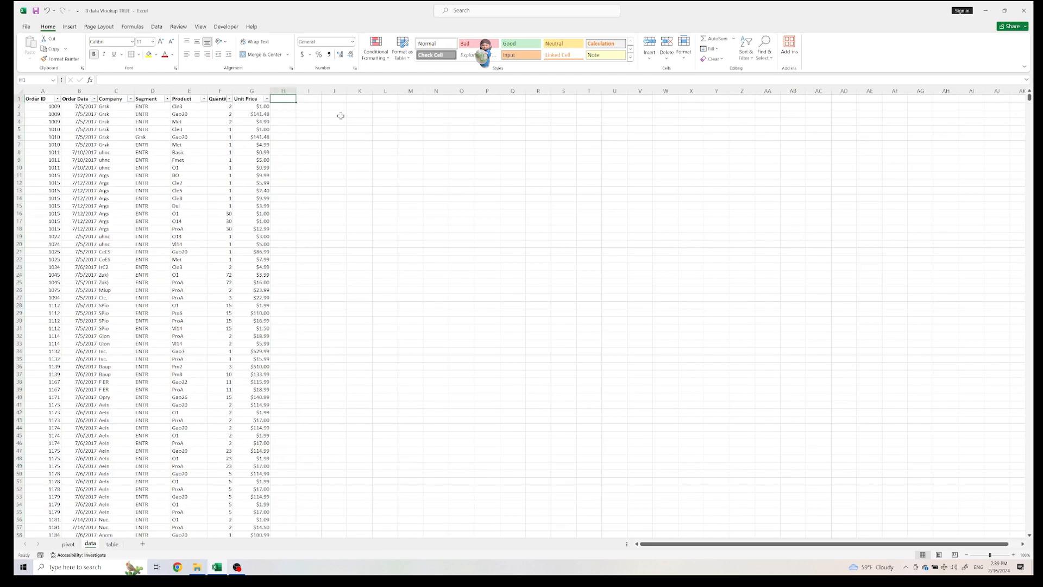
{"action": "type", "text": "Tier"}
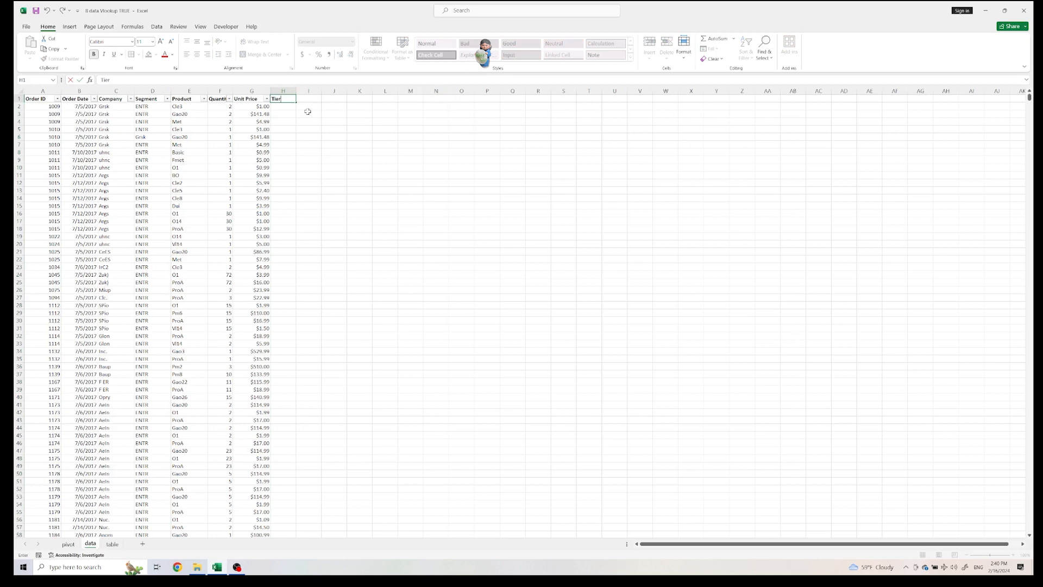
{"action": "left_click", "coordinate": [291, 107]}
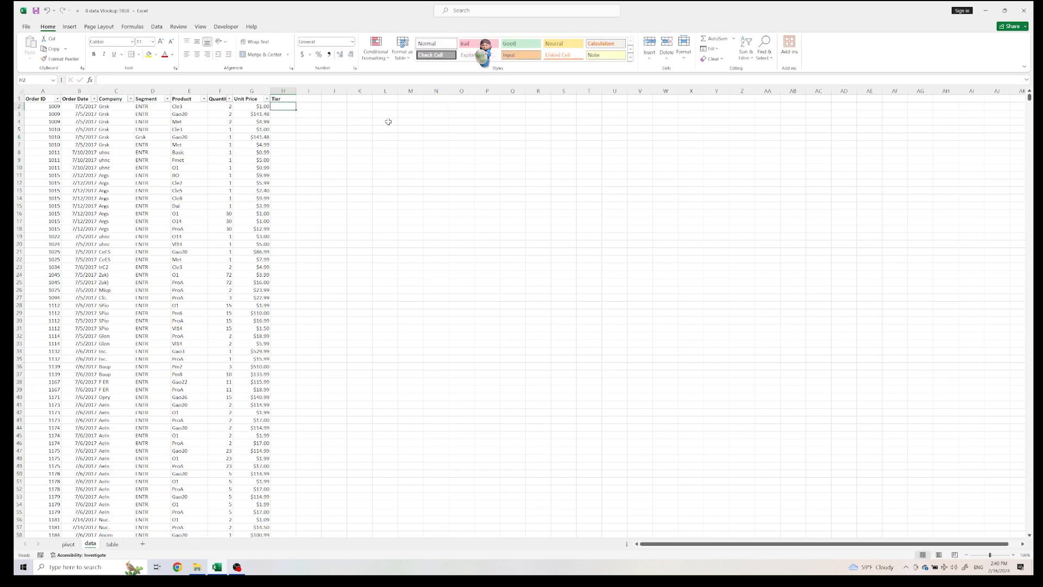
Step: Begin a VLOOKUP formula in cell H2 with the order's Quantity in F2 as the lookup value
{"action": "type", "text": "="}
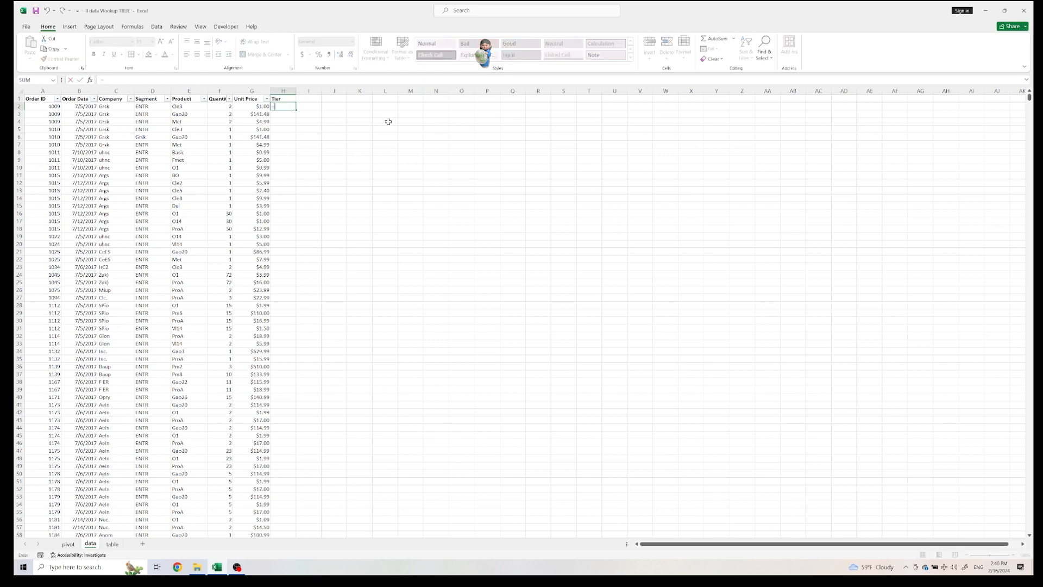
{"action": "type", "text": "vloo"}
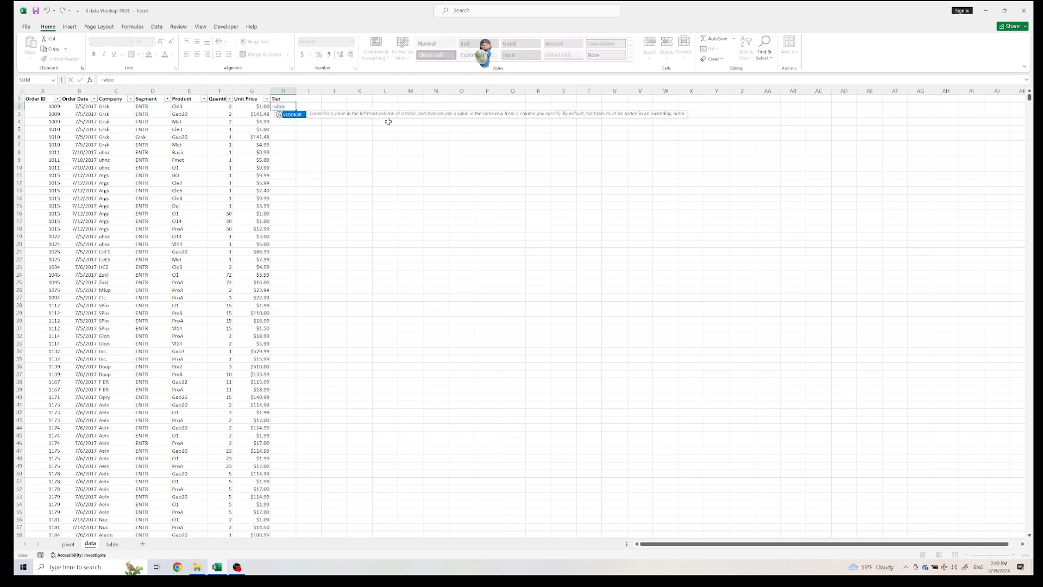
{"action": "type", "text": "up"}
{"action": "key", "text": "BackSpace"}
{"action": "type", "text": "kup("}
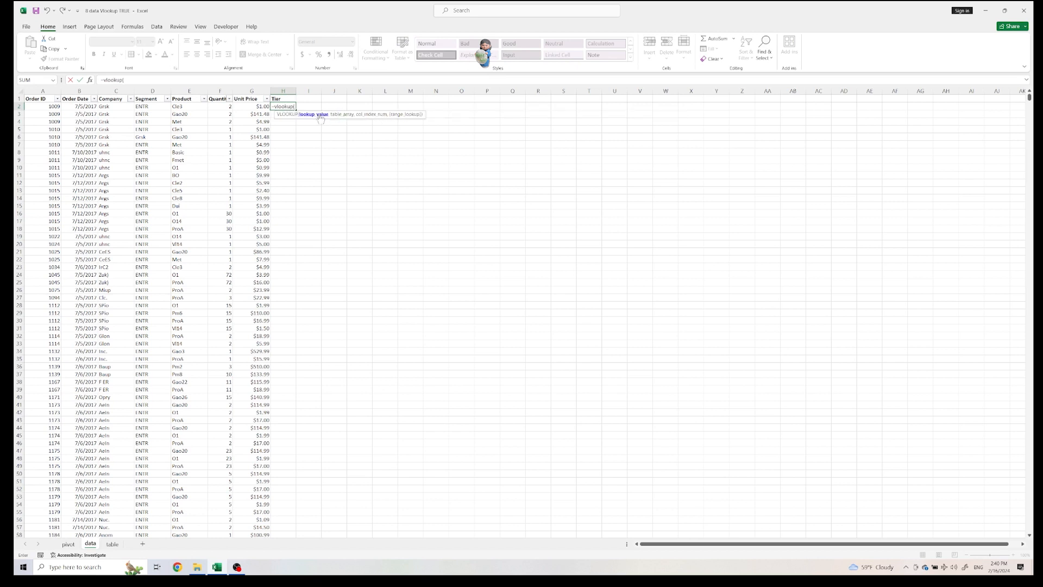
{"action": "left_click", "coordinate": [226, 108]}
{"action": "type", "text": ","}
Step: Set the formula's table array to the Tier Table range B5:C14 on the table sheet, with absolute references $B$5:$C$14
{"action": "left_click", "coordinate": [112, 545]}
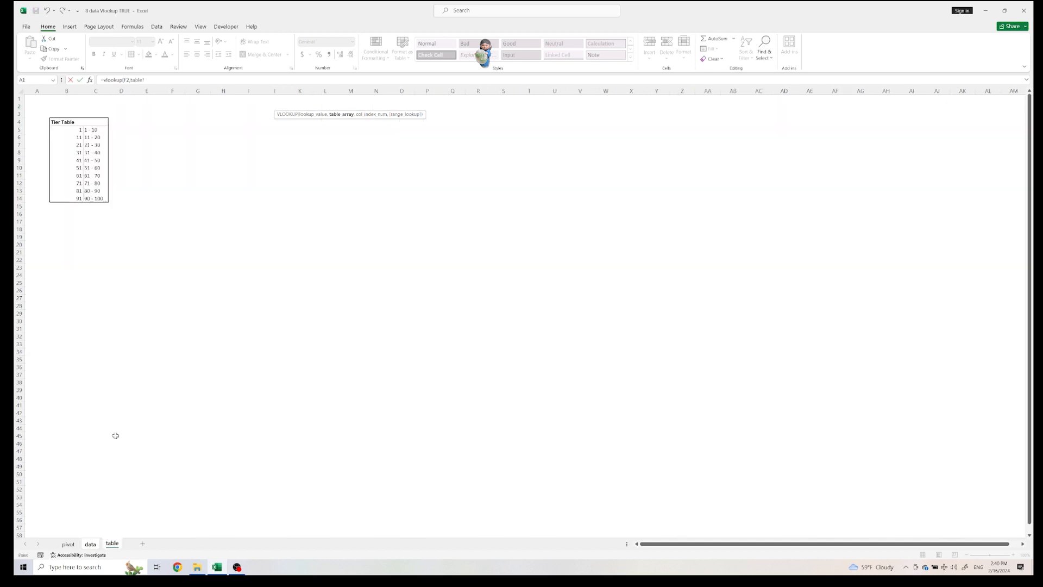
{"action": "left_click_drag", "start_coordinate": [58, 129], "coordinate": [95, 198]}
{"action": "left_click", "coordinate": [175, 80]}
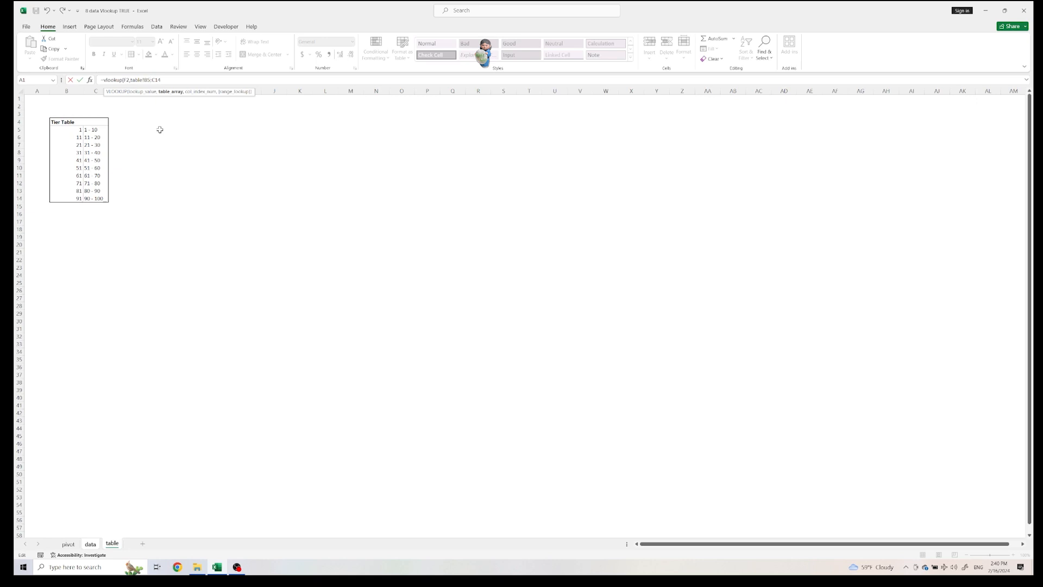
{"action": "key", "text": "ctrl"}
{"action": "key", "text": "ctrl+Page_Up"}
{"action": "key", "text": "F4"}
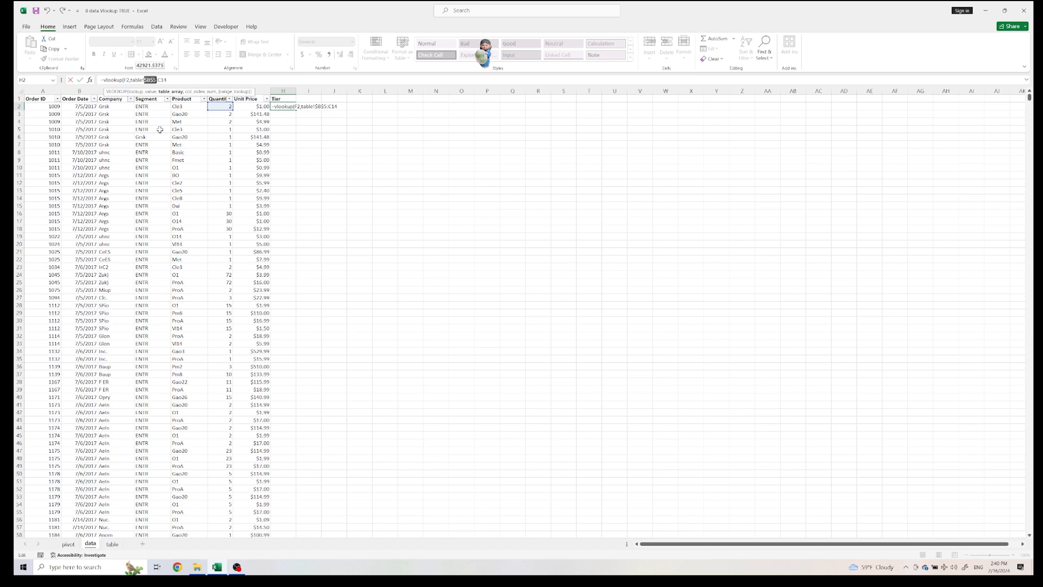
{"action": "left_click", "coordinate": [173, 85]}
{"action": "key", "text": "F4"}
{"action": "type", "text": ","}
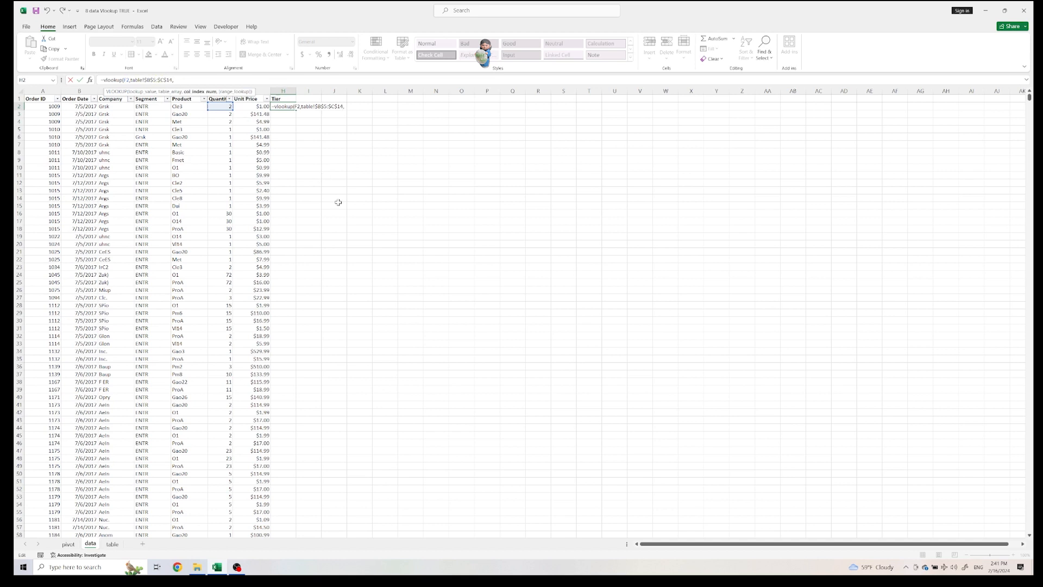
Step: Complete the VLOOKUP with column index 2 and approximate match TRUE, and fill it down the whole Tier column
{"action": "type", "text": "2"}
{"action": "type", "text": ",t"}
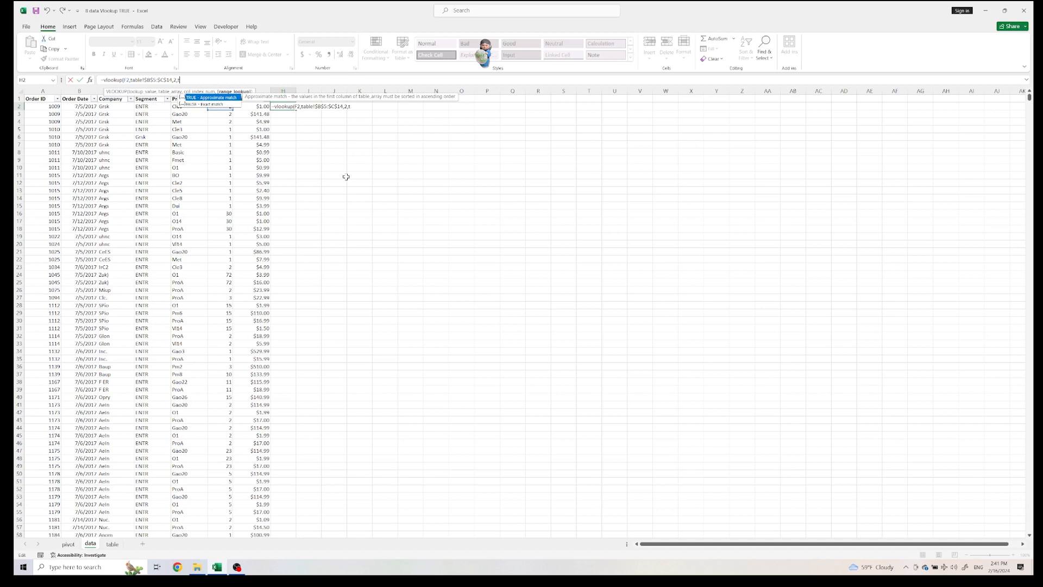
{"action": "type", "text": "rue"}
{"action": "type", "text": ")"}
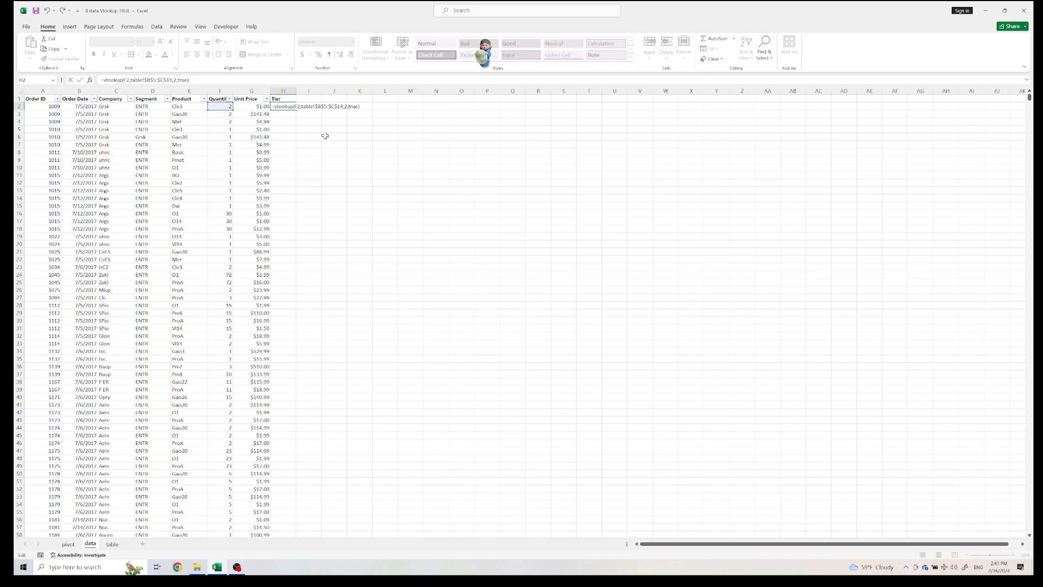
{"action": "key", "text": "Return"}
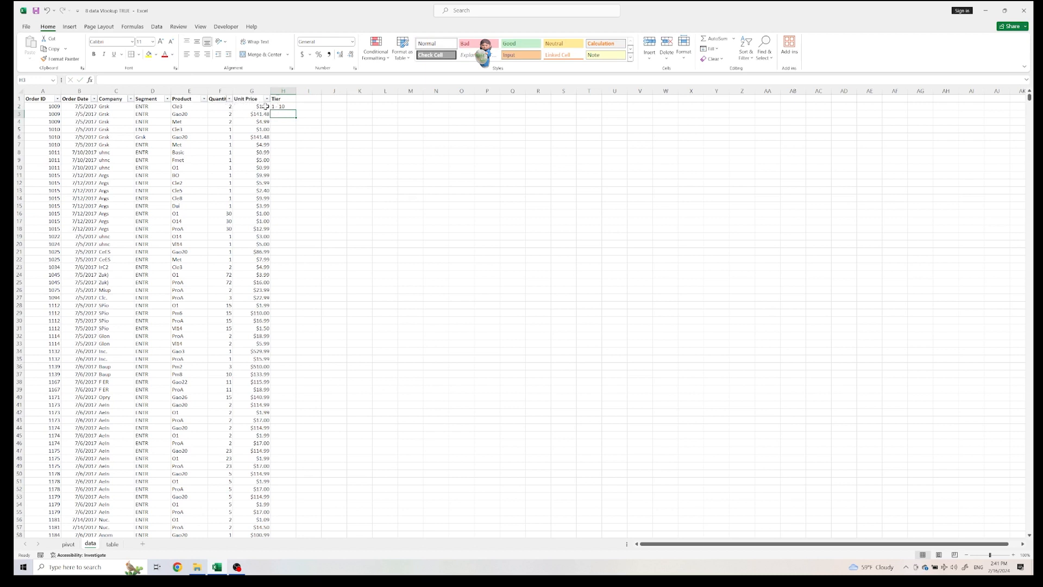
{"action": "left_click", "coordinate": [290, 106]}
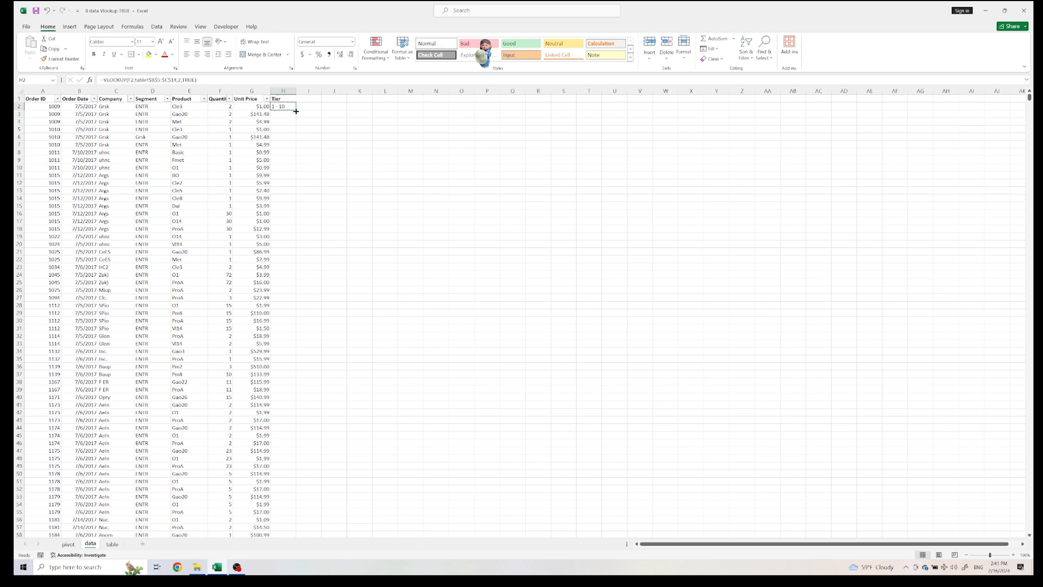
{"action": "double_click", "coordinate": [296, 111]}
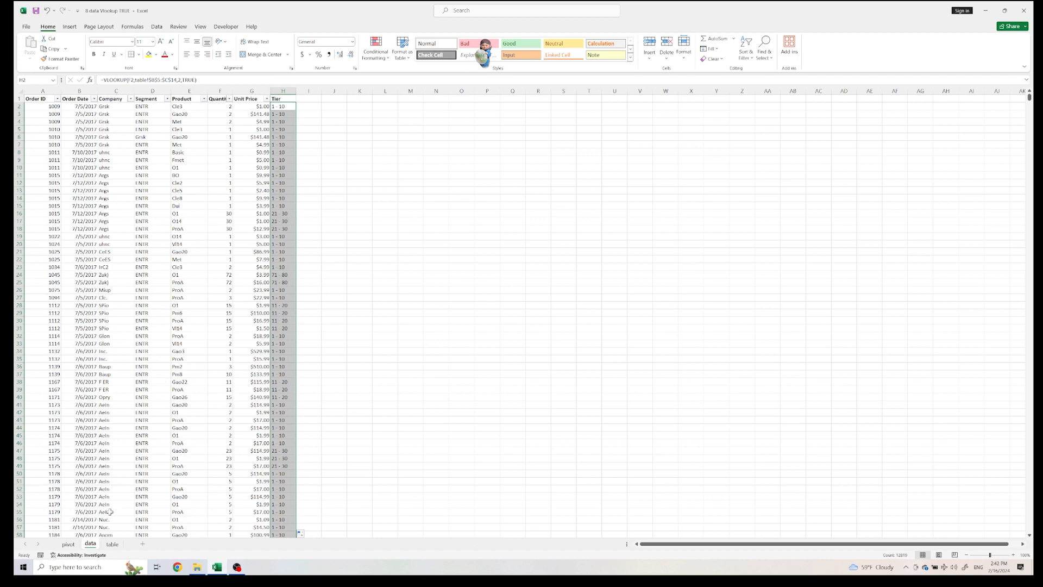
Step: Extend the PivotTable's data source range on the data sheet through column H to include the Tier column
{"action": "left_click", "coordinate": [68, 544]}
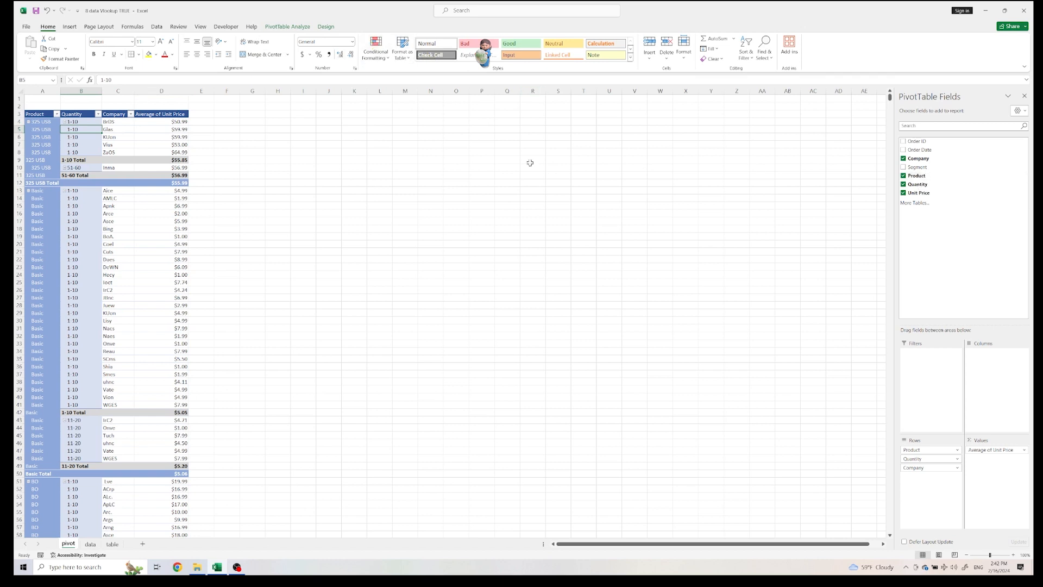
{"action": "left_click", "coordinate": [90, 544]}
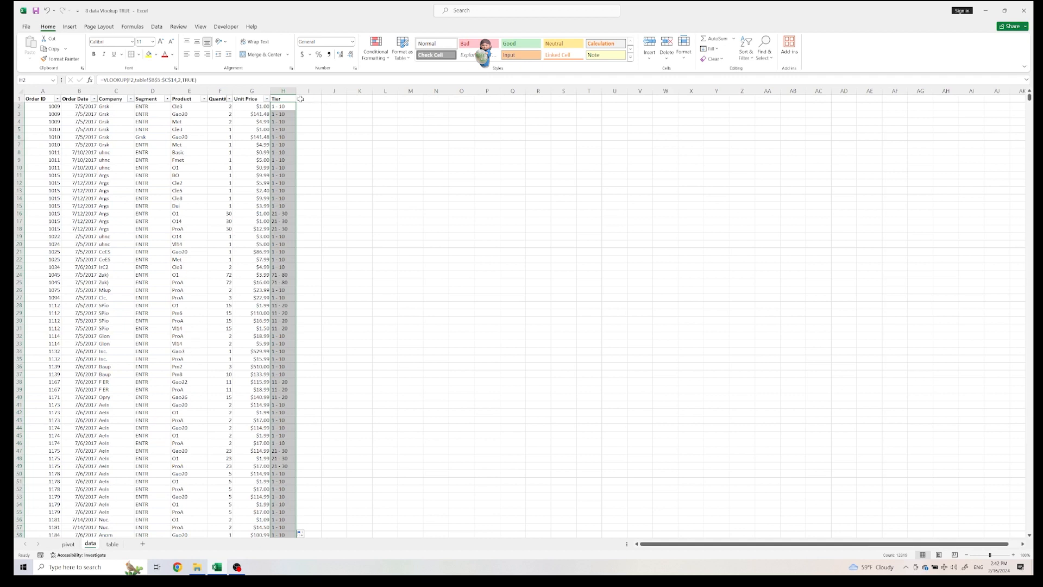
{"action": "left_click", "coordinate": [68, 544]}
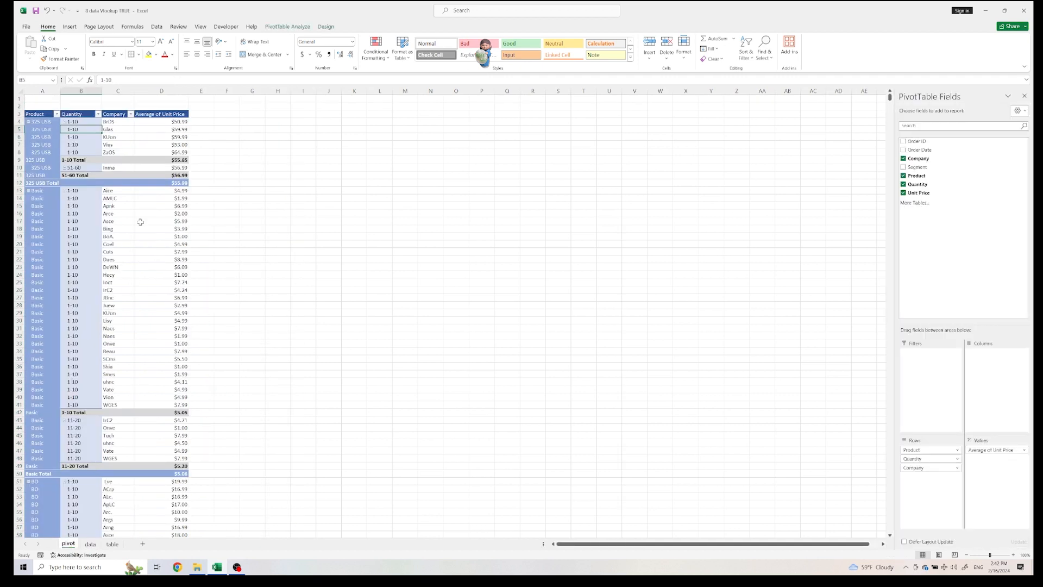
{"action": "left_click", "coordinate": [293, 27]}
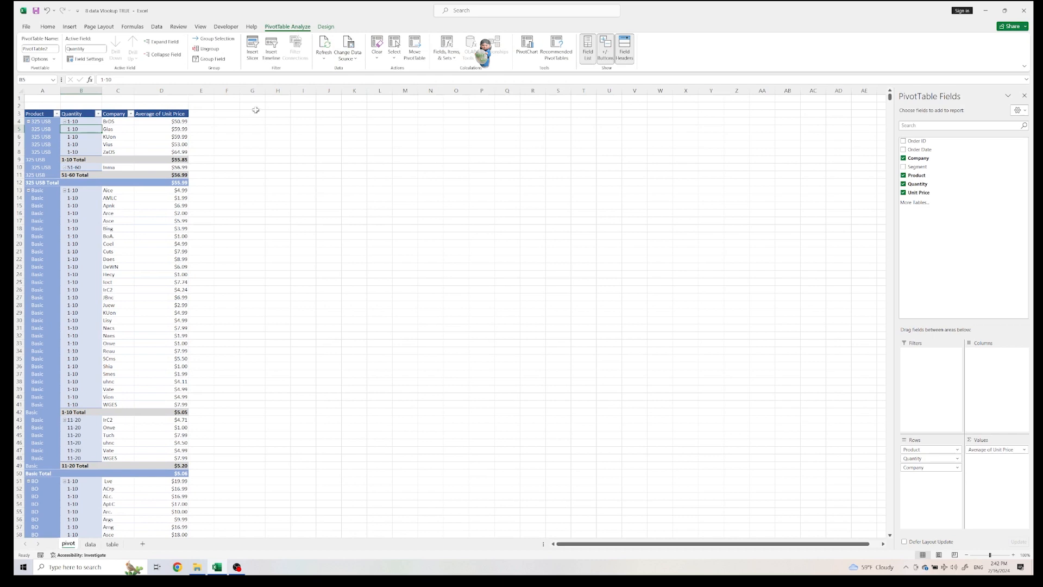
{"action": "left_click", "coordinate": [90, 545]}
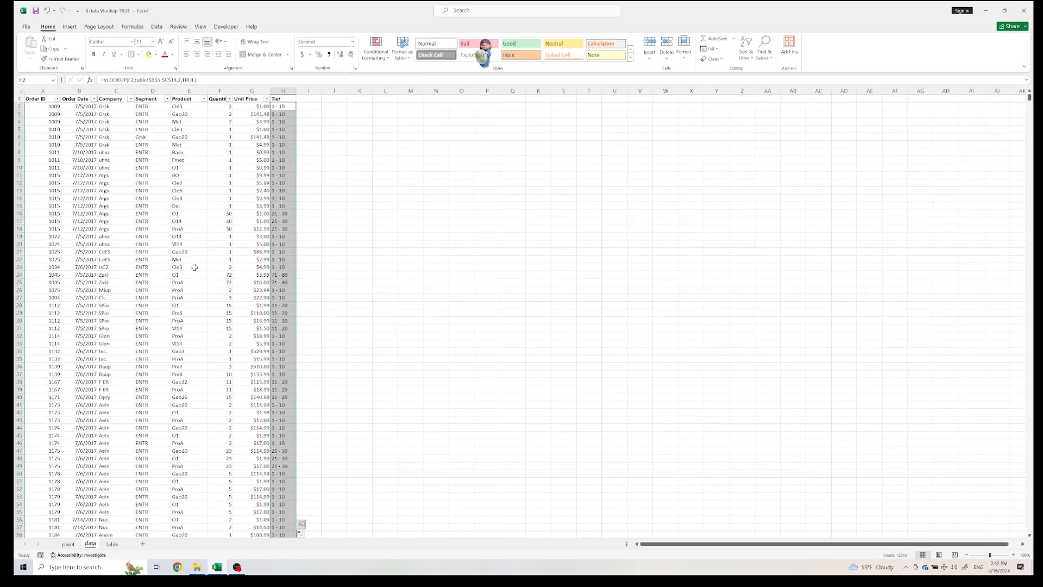
{"action": "left_click", "coordinate": [69, 544]}
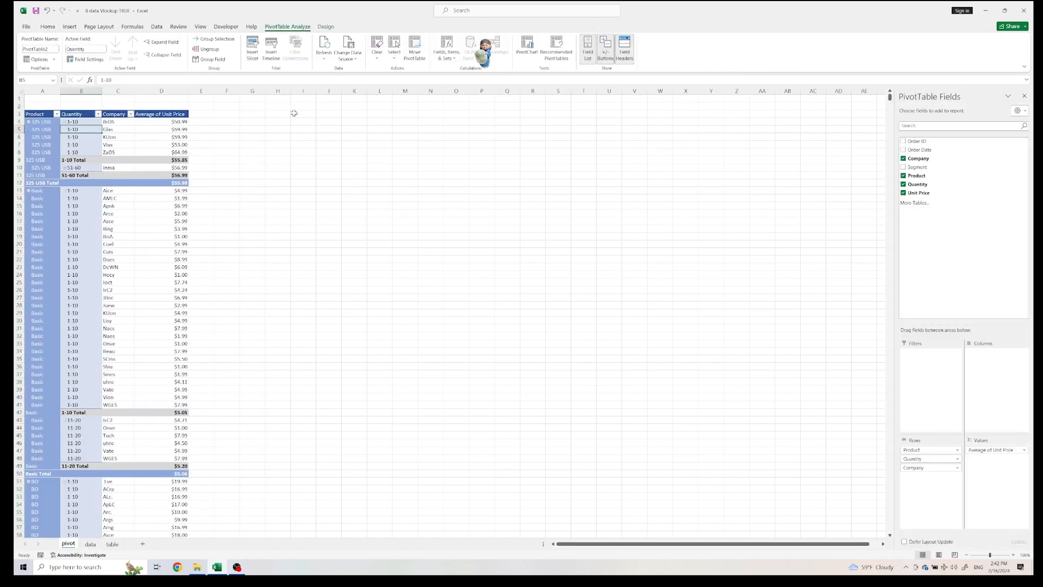
{"action": "left_click", "coordinate": [350, 64]}
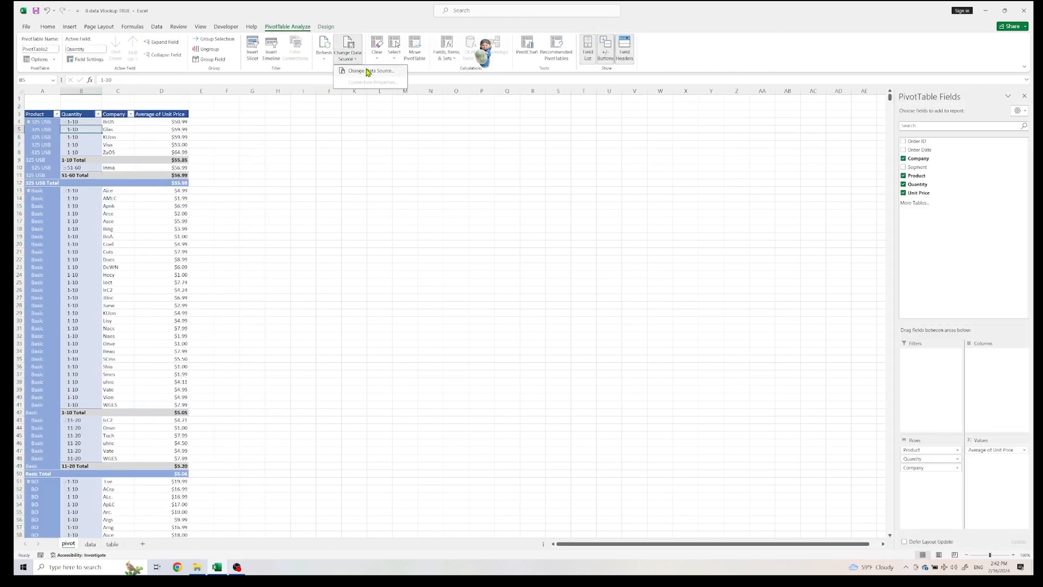
{"action": "left_click", "coordinate": [367, 72]}
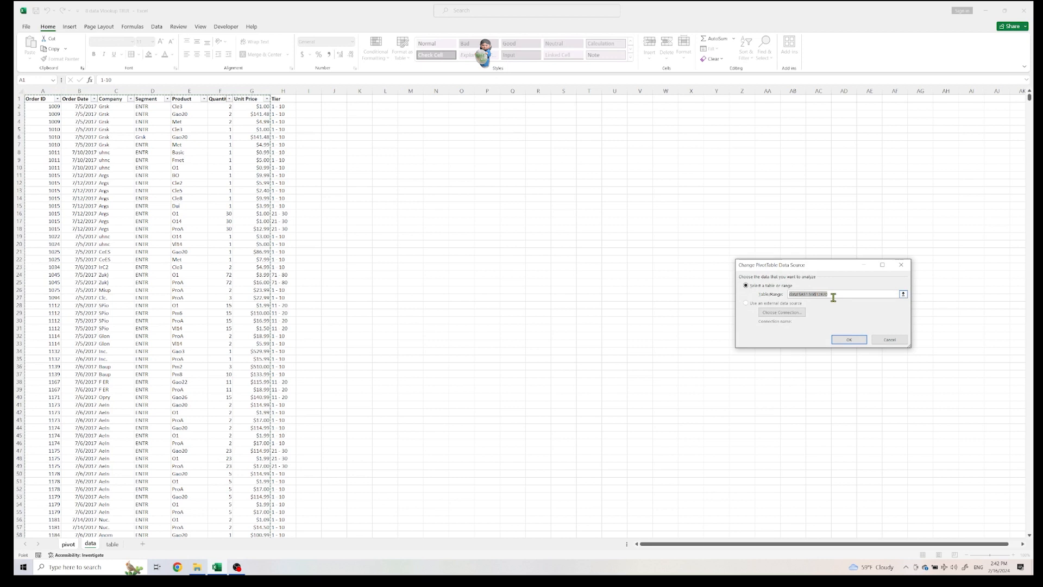
{"action": "left_click", "coordinate": [815, 294]}
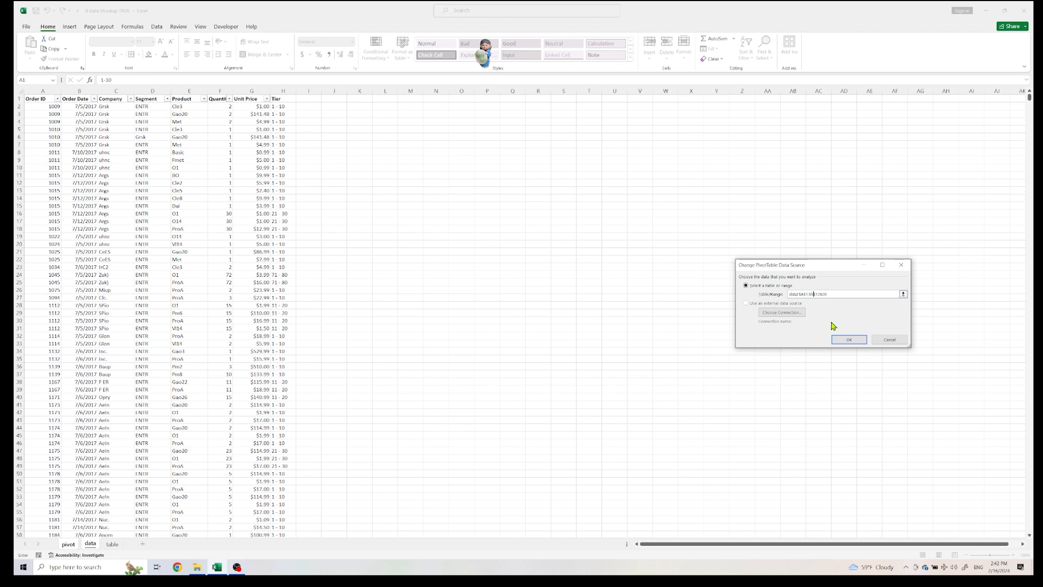
{"action": "left_click", "coordinate": [856, 341]}
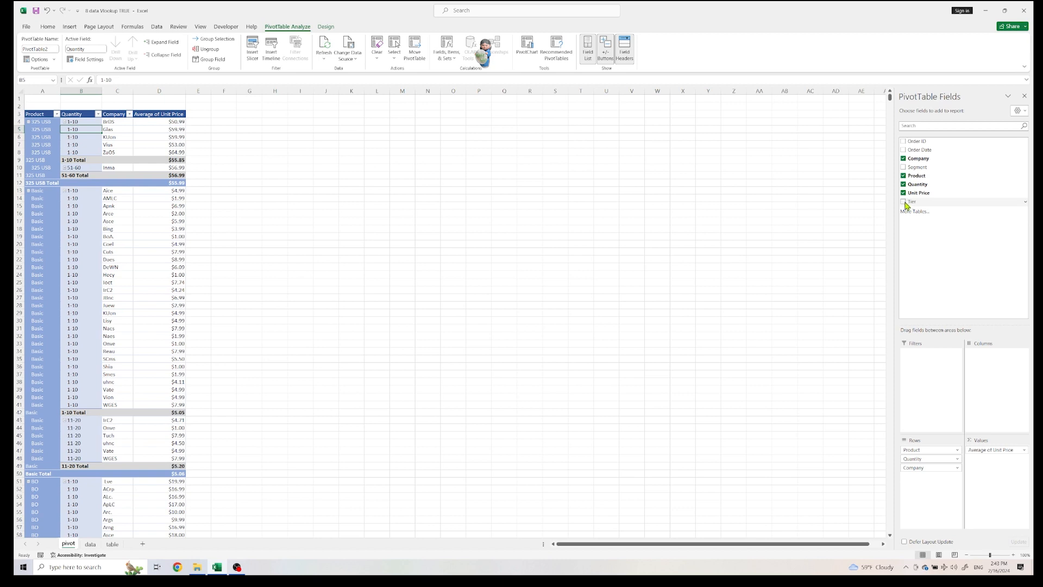
Step: Add the Tier field to the PivotTable rows between Quantity and Company and compare its groups with the Quantity groups
{"action": "left_click_drag", "start_coordinate": [907, 204], "coordinate": [921, 495]}
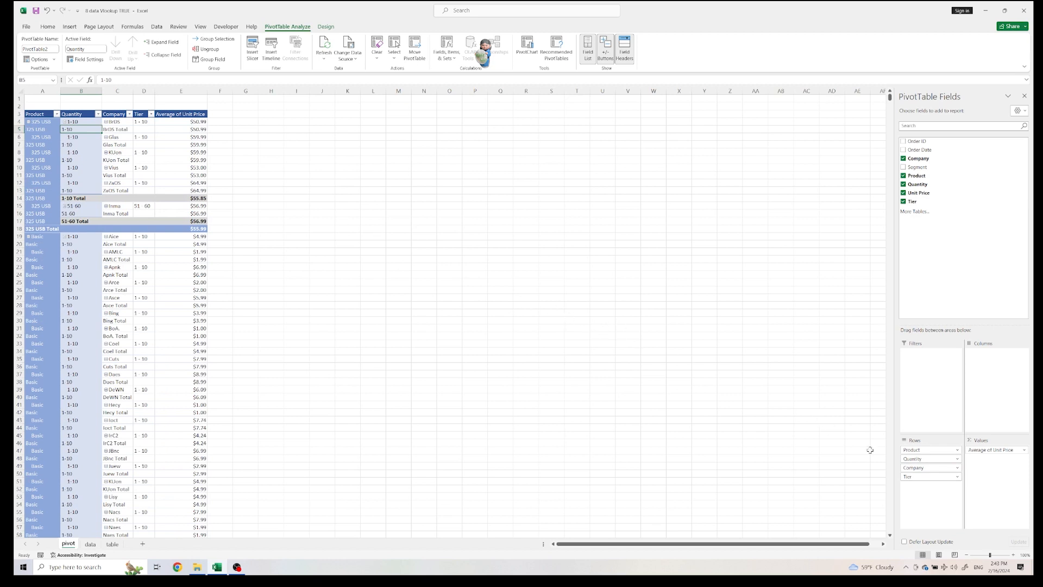
{"action": "left_click_drag", "start_coordinate": [923, 477], "coordinate": [924, 465]}
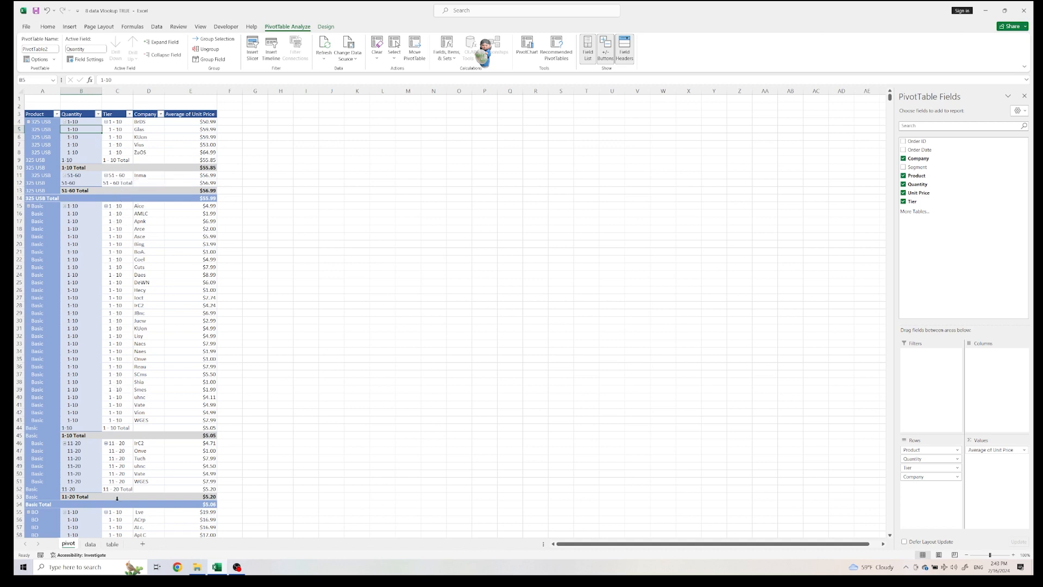
{"action": "scroll", "coordinate": [117, 498], "scroll_direction": "down", "scroll_amount": 20}
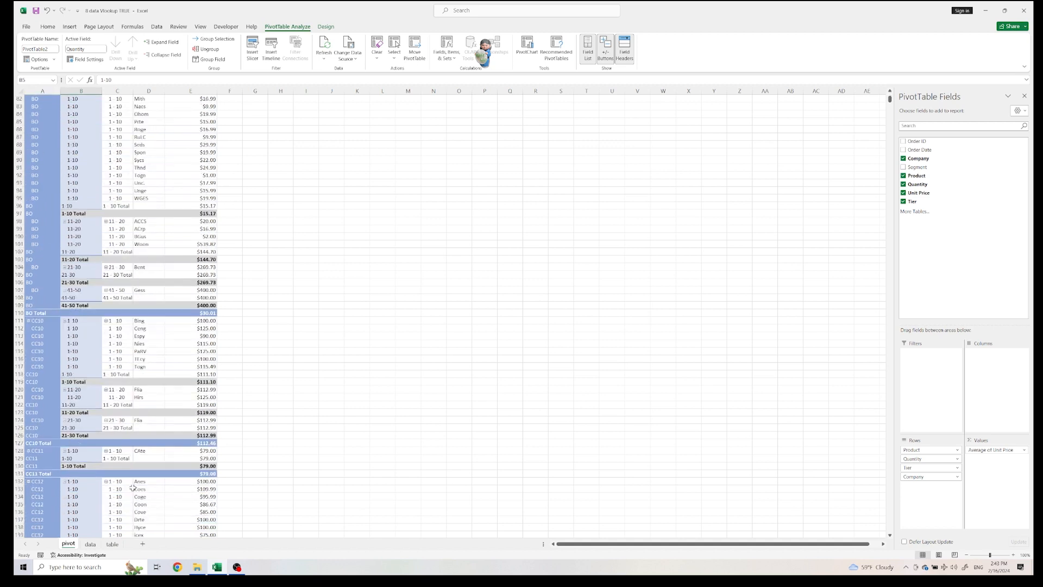
{"action": "scroll", "coordinate": [131, 417], "scroll_direction": "up", "scroll_amount": 20}
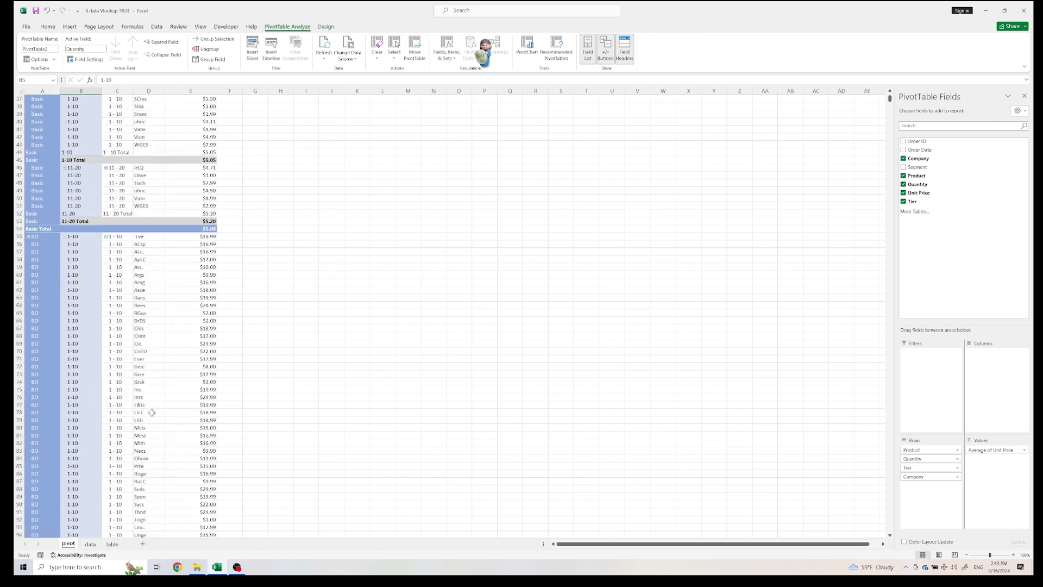
{"action": "scroll", "coordinate": [155, 414], "scroll_direction": "up", "scroll_amount": 6}
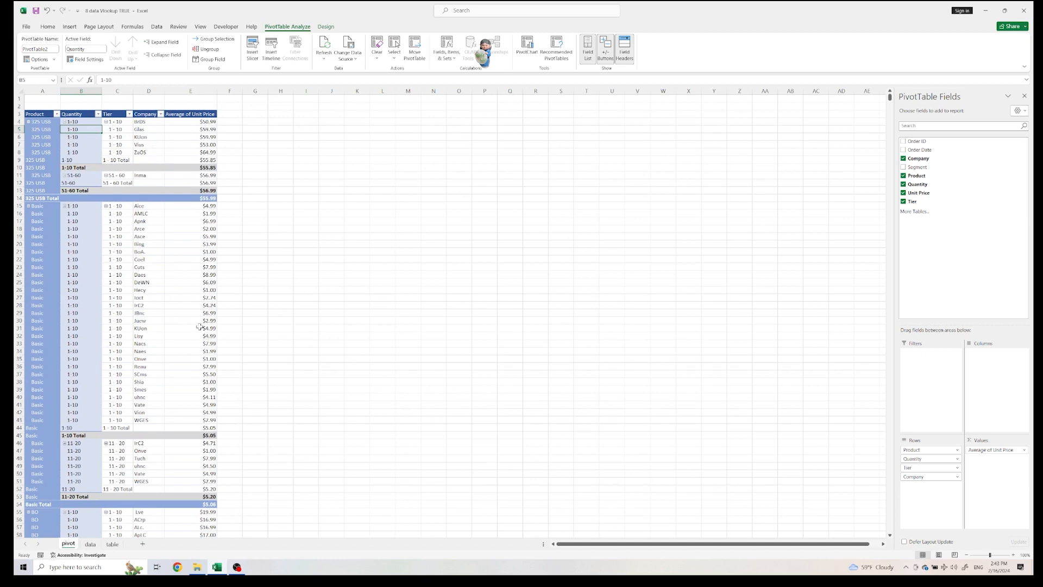
Step: Review the Tier Table on the table sheet and the VLOOKUP formula in cell H2 of the data sheet
{"action": "left_click", "coordinate": [111, 544]}
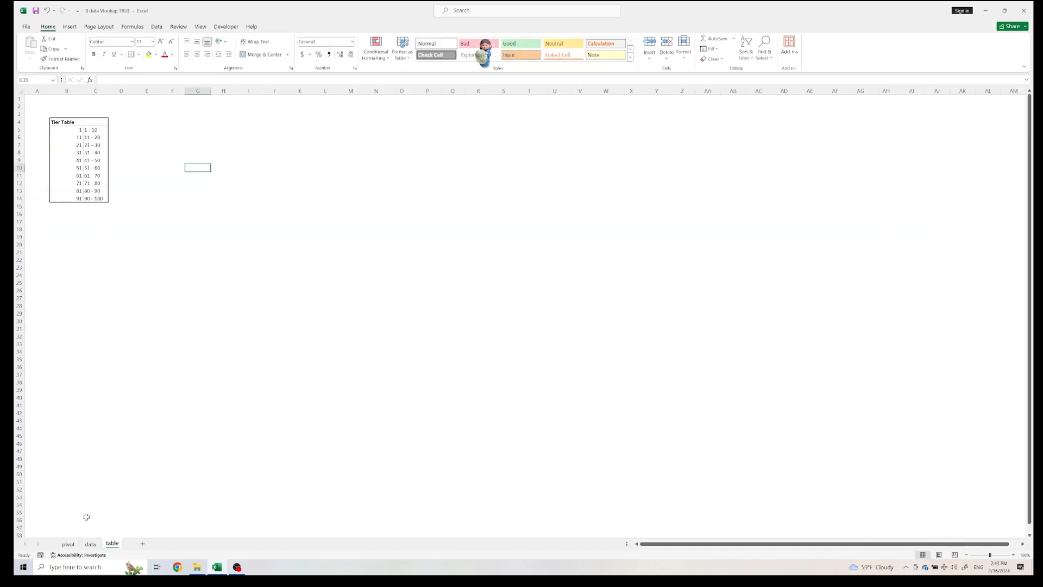
{"action": "left_click", "coordinate": [91, 545]}
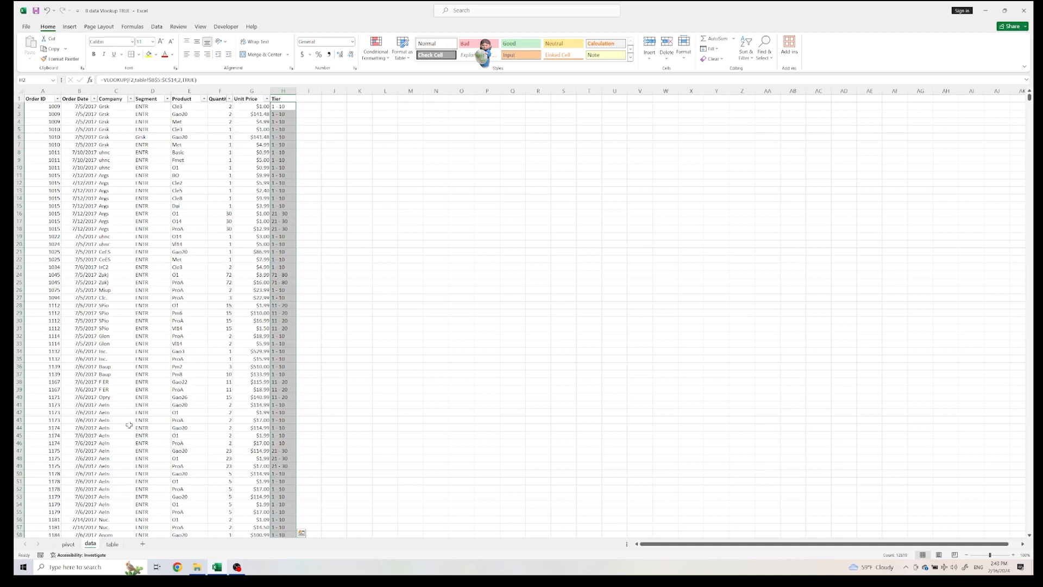
{"action": "left_click", "coordinate": [285, 106]}
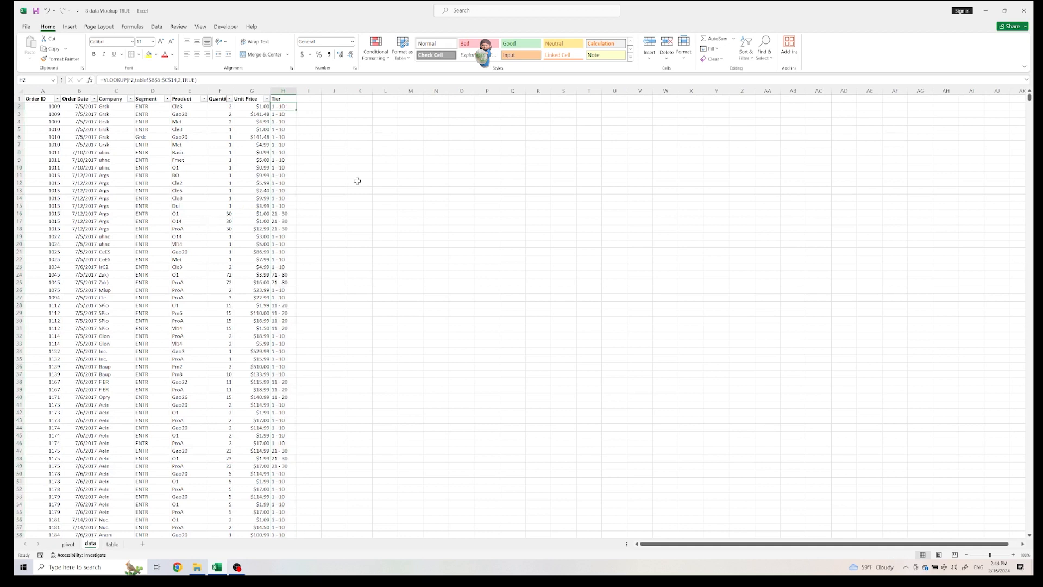